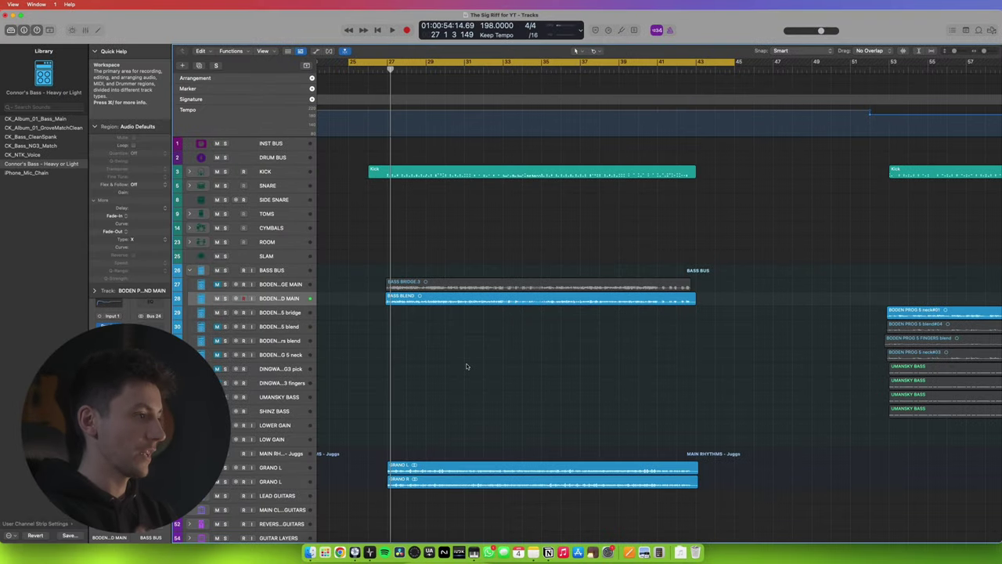
Zoom into the bass regions and play the riff from bar 27.
key("super+Down")
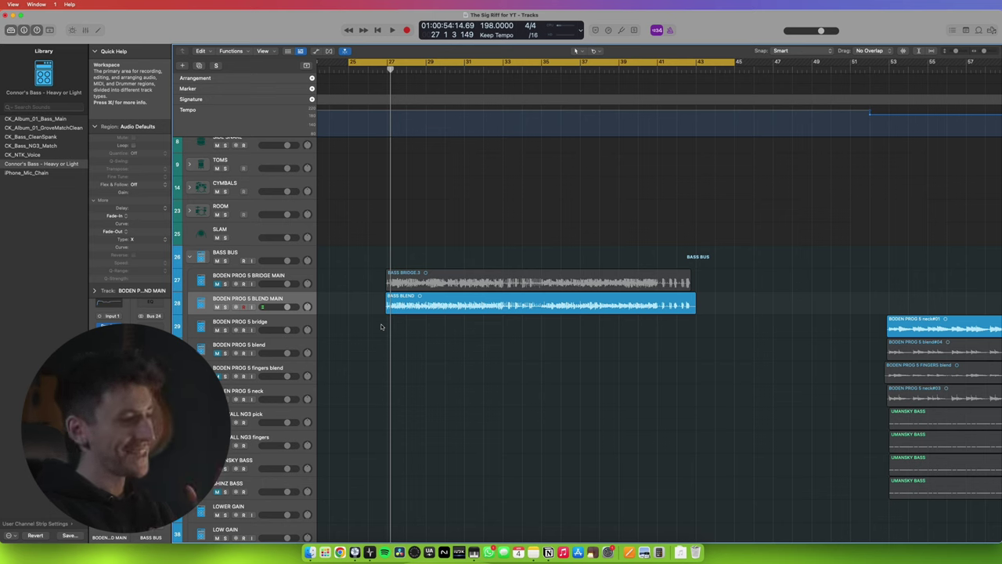
key("super+Right")
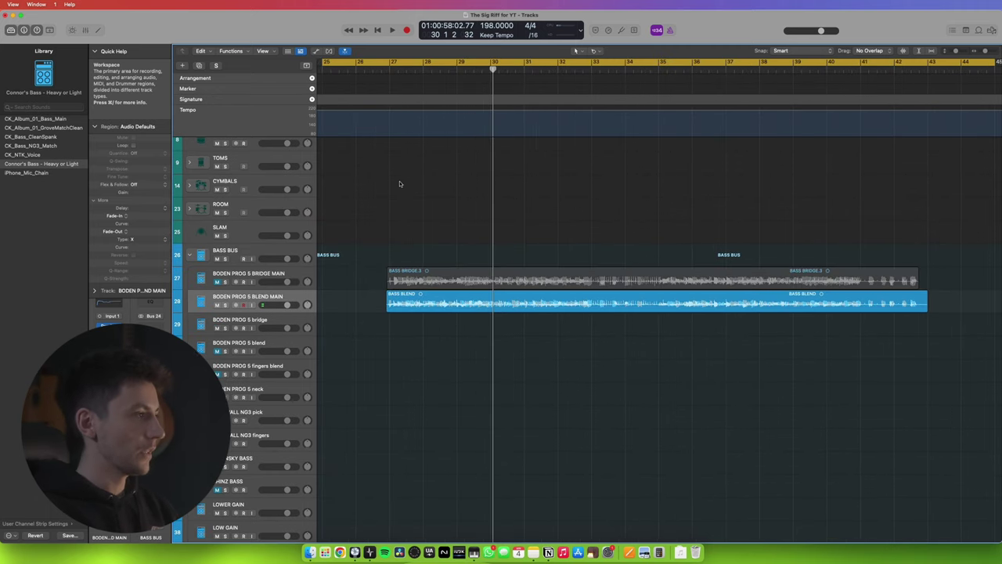
scroll(459, 258, "up", 5)
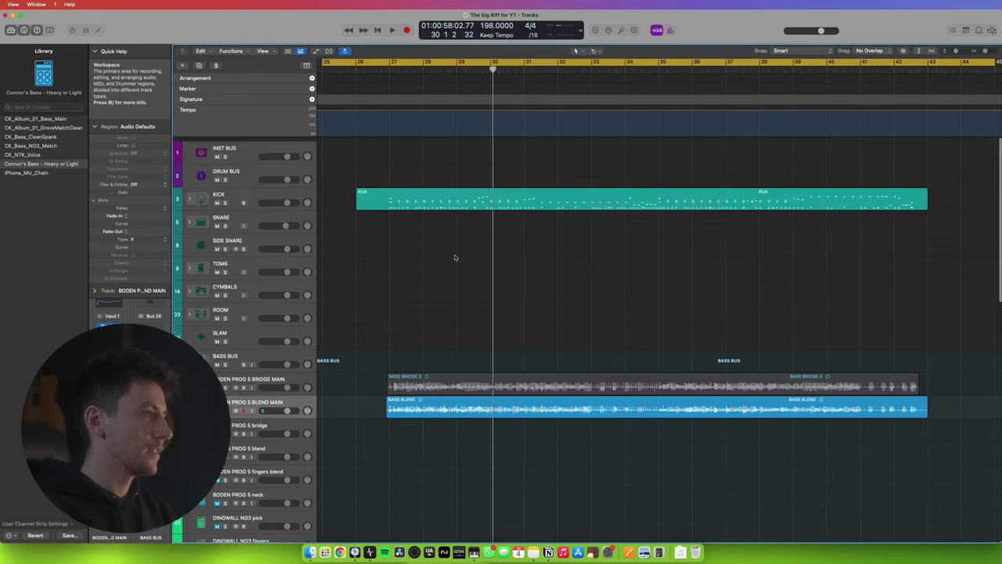
key("space")
key("super+Up")
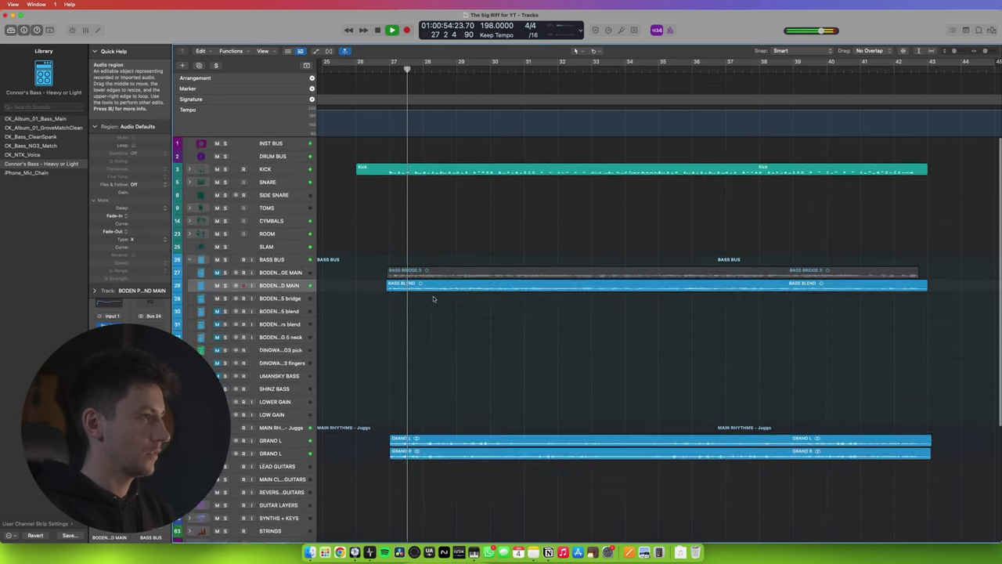
scroll(433, 297, "up", 2)
key("super+Left")
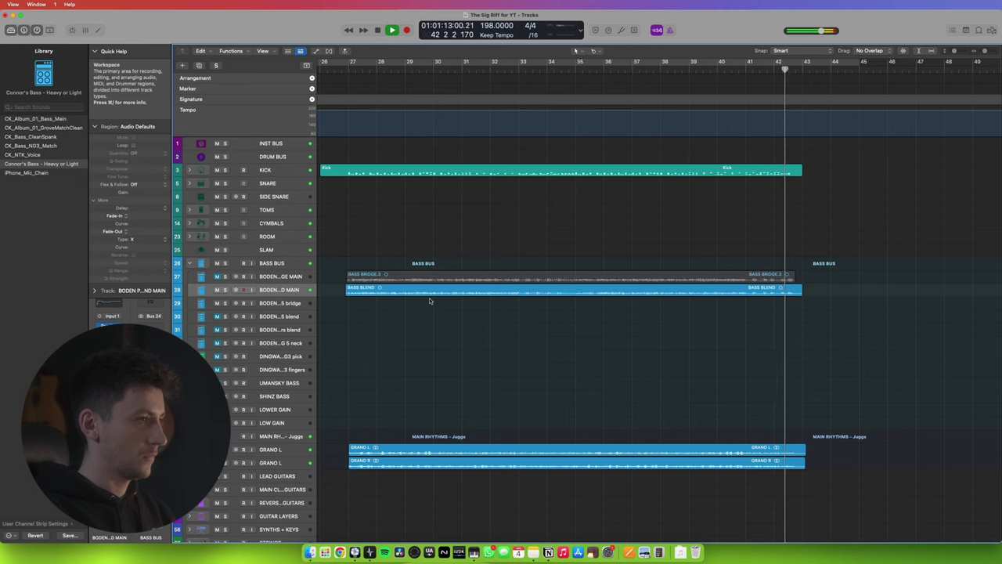
Solo the BODEN PROG 5 BLEND MAIN track and the BASS BUS, then play and stop the riff.
key("s")
key("s")
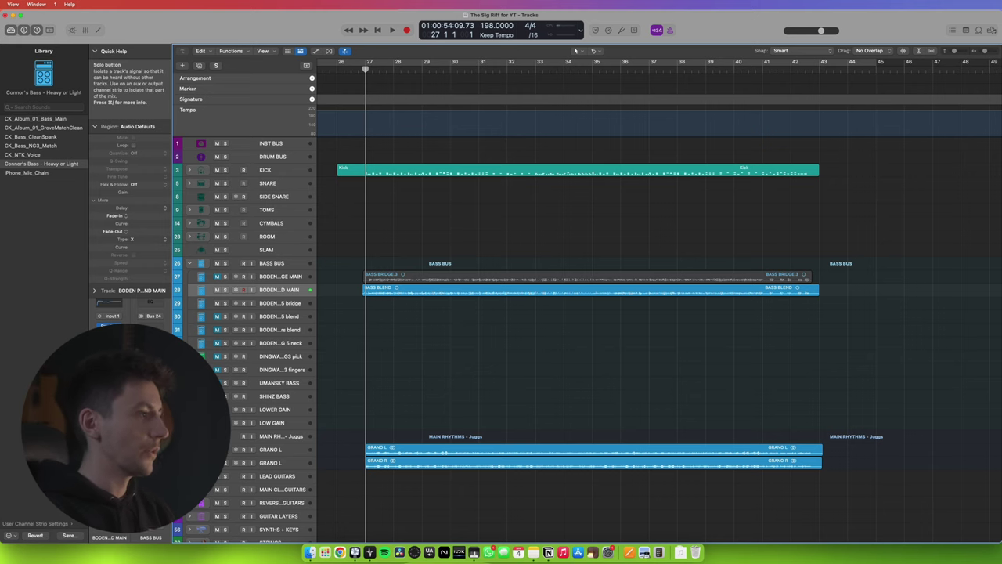
left_click(225, 263)
key("space")
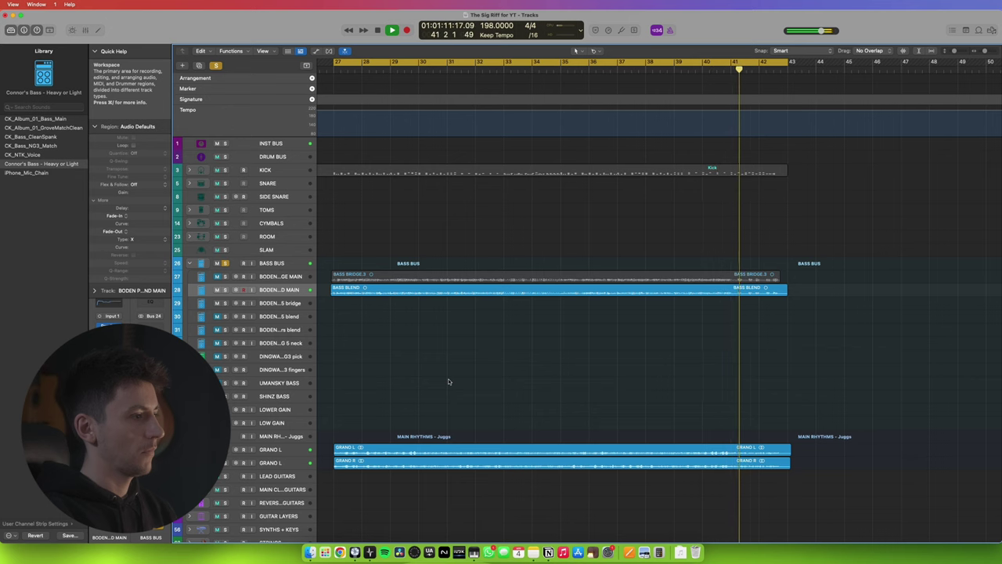
key("space")
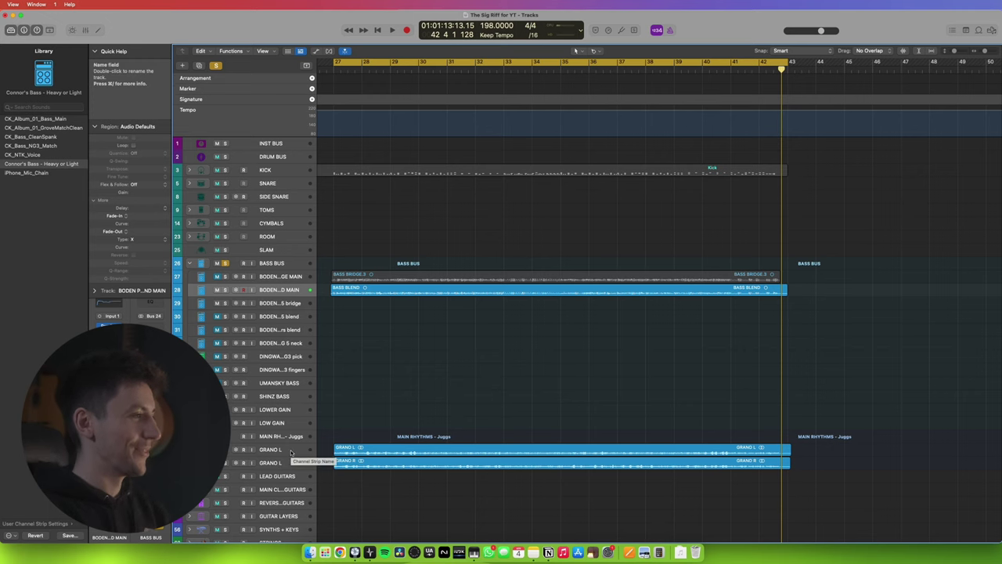
Enlarge the track rows, select the GRANO R guitar region, then scroll back up to the bass tracks.
key("super+Down")
scroll(291, 451, "down", 5)
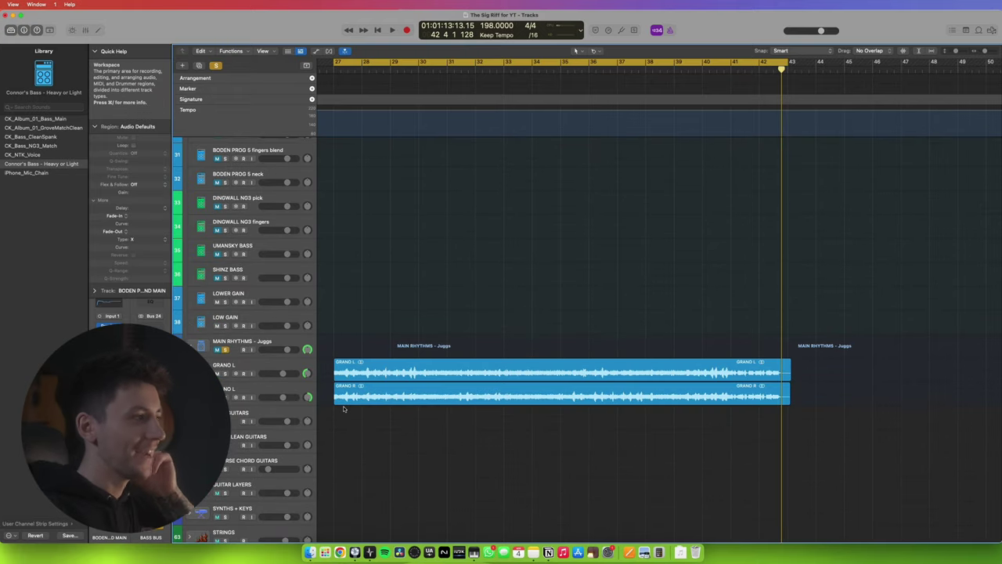
left_click(254, 392)
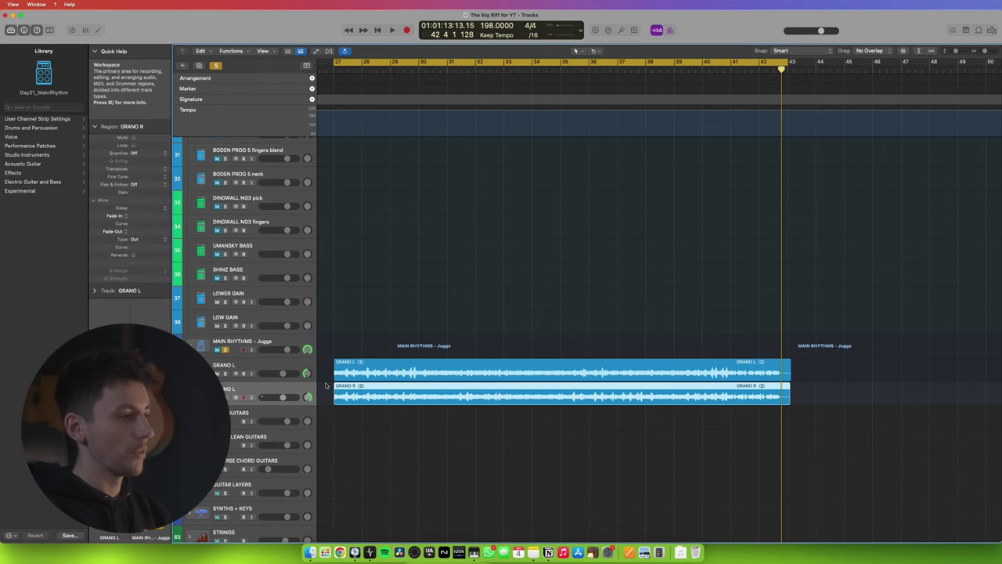
scroll(326, 385, "up", 2)
scroll(325, 384, "left", 1)
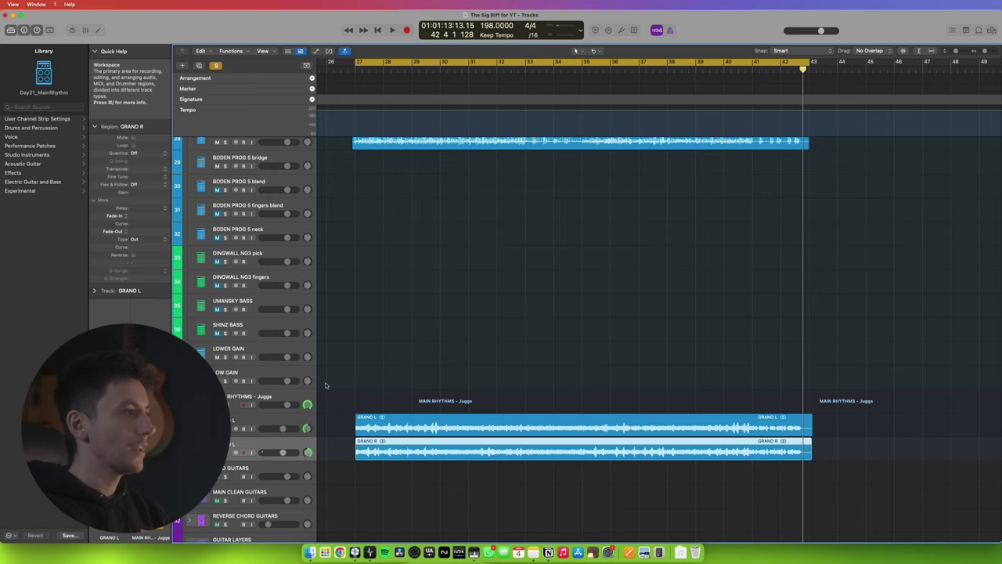
scroll(326, 385, "up", 5)
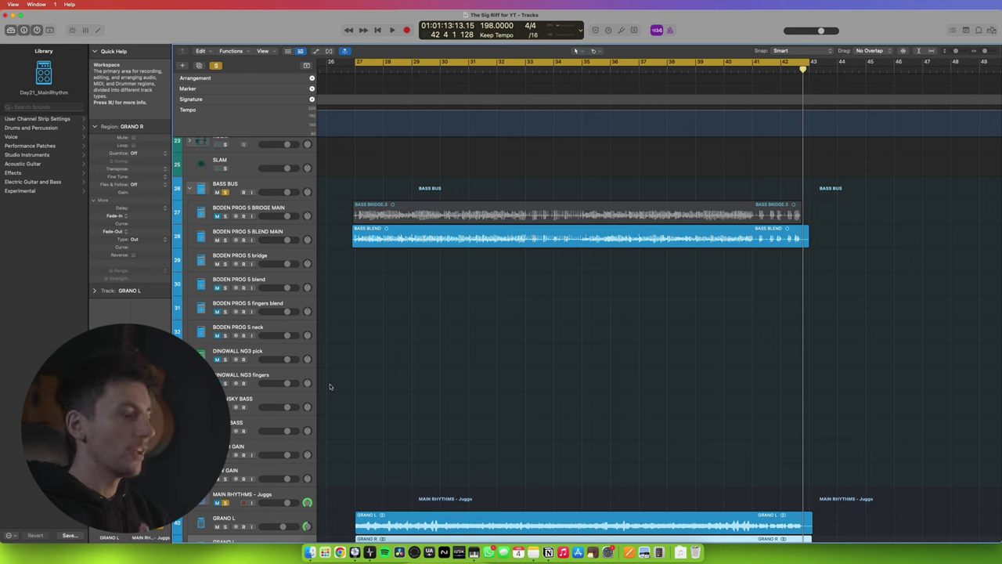
Zoom to fit the BASS BLEND region and play it from bar 27 with the bass soloed.
key("z")
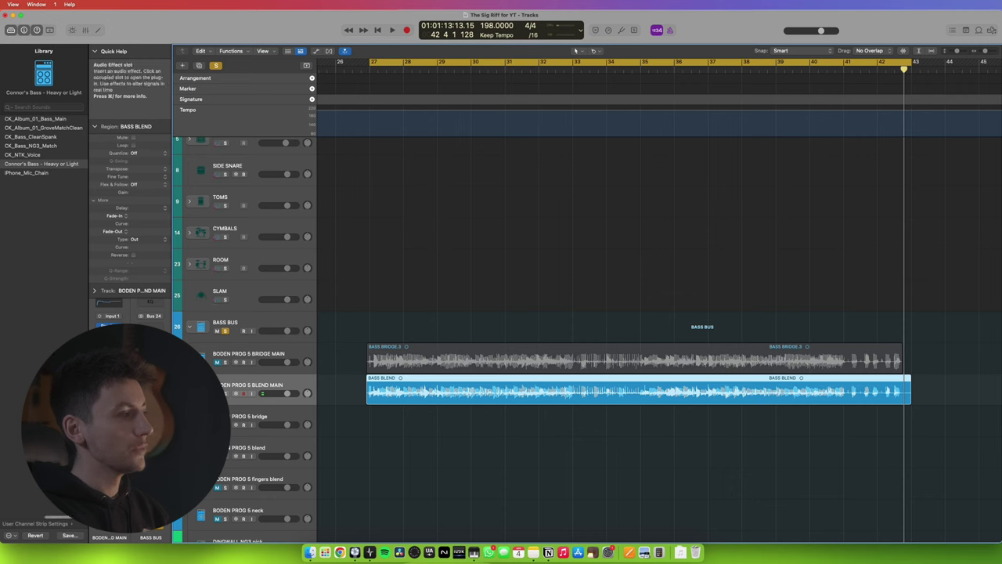
key("space")
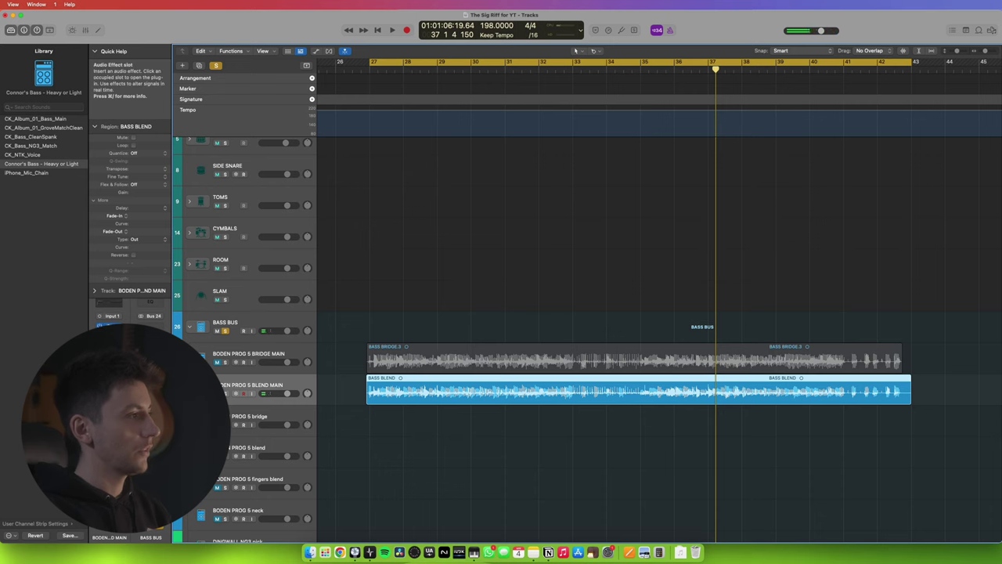
Open Parallax, audition low compression alone with mid and high distortion off, then re-enable mid distortion.
left_click(116, 333)
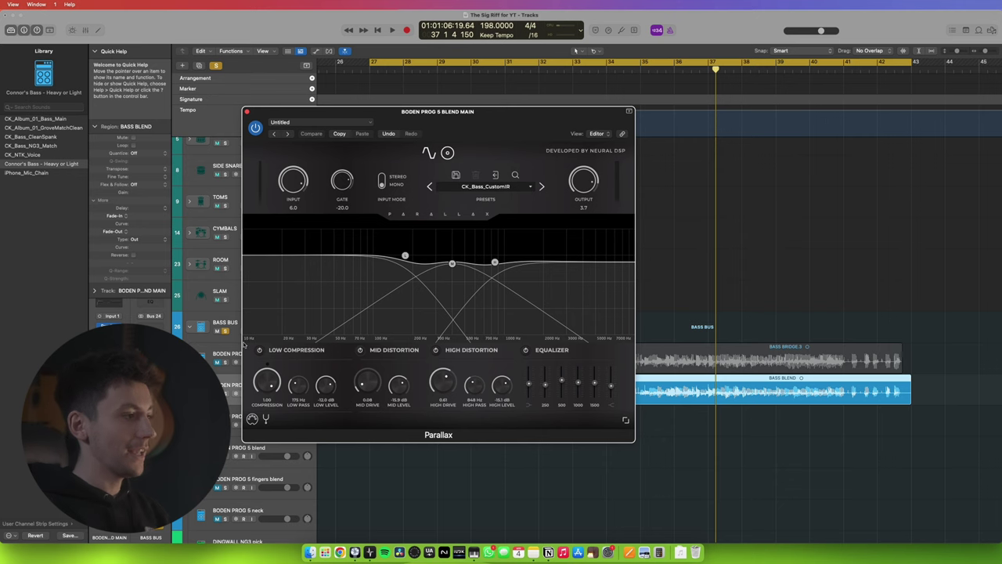
left_click_drag(433, 116, 488, 148)
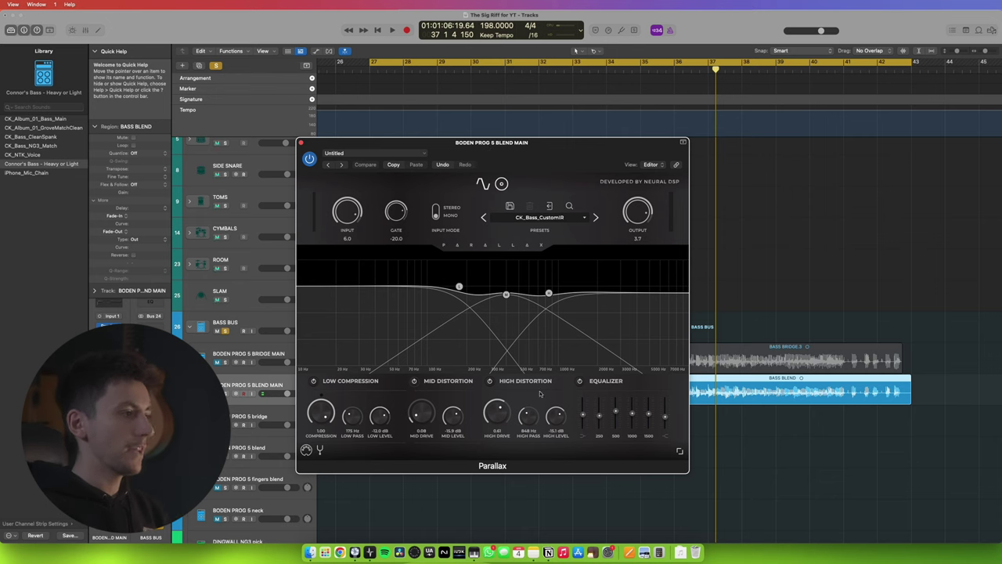
left_click(414, 381)
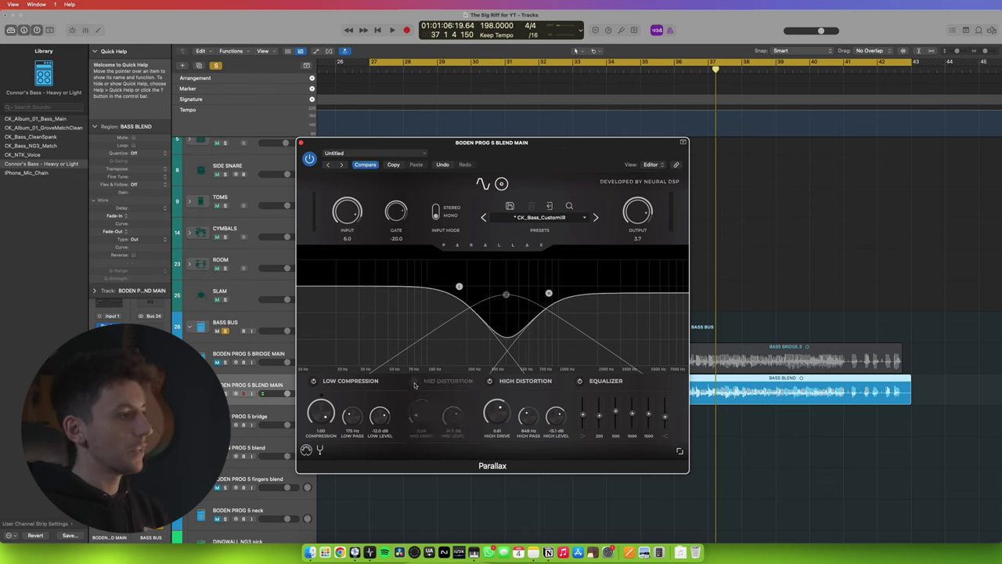
left_click(490, 381)
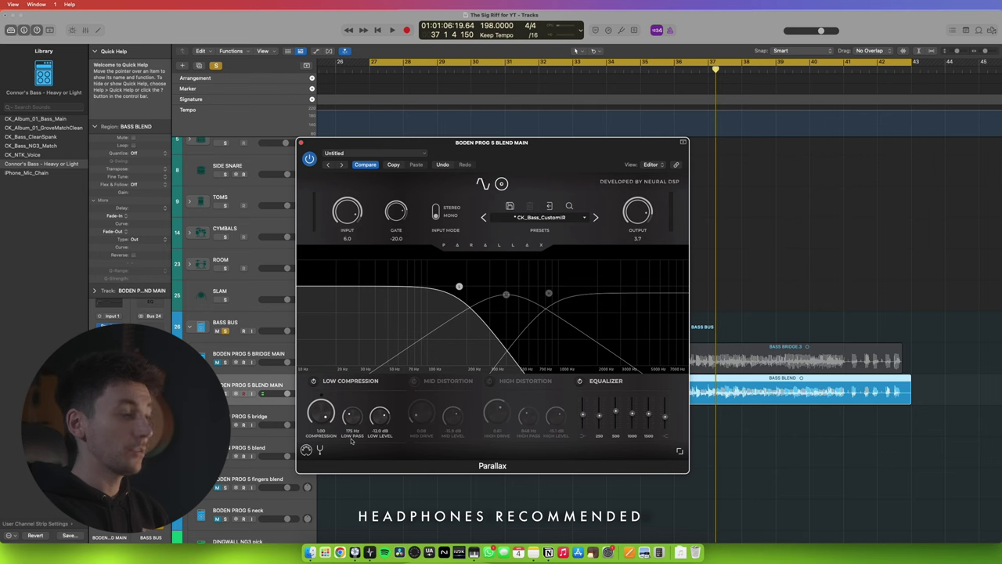
key("space")
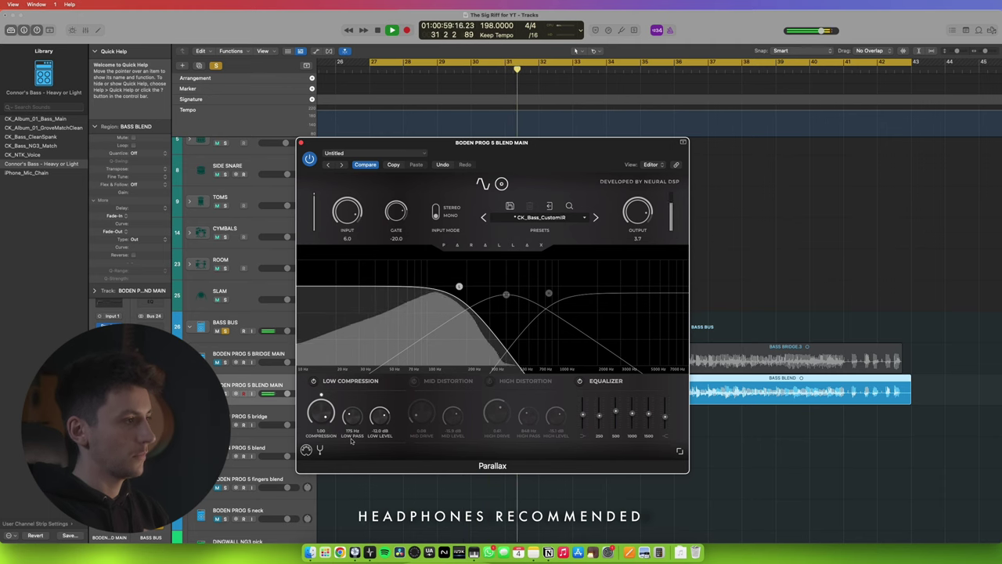
key("space")
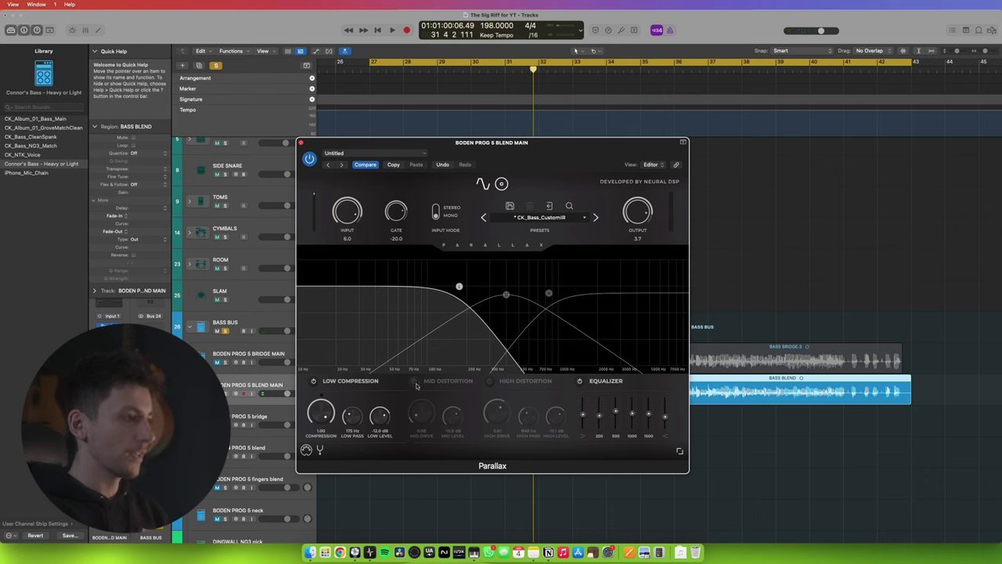
left_click(414, 382)
Audition Parallax's mid distortion alone and with low compression, then turn high distortion on and mid off.
left_click(314, 381)
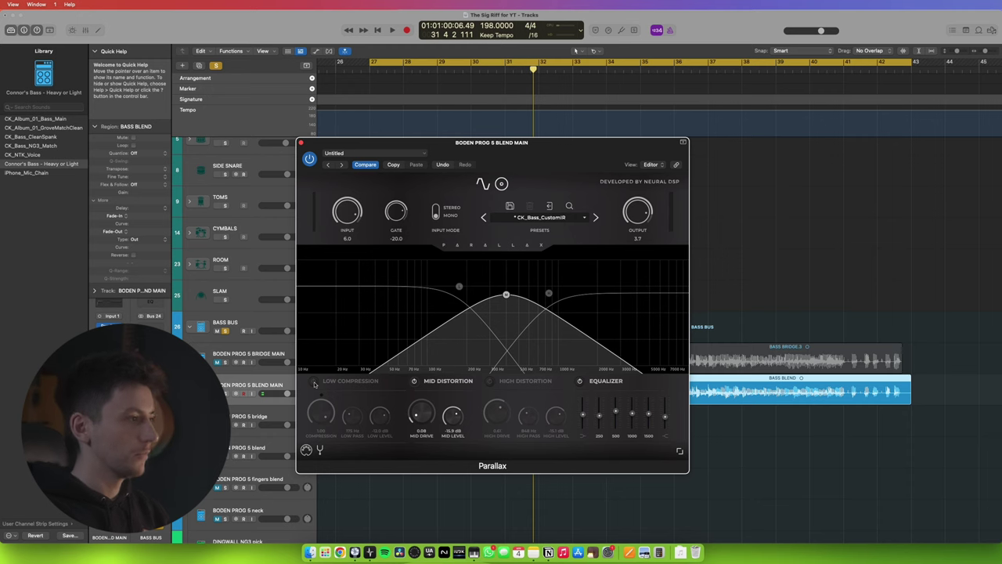
key("space")
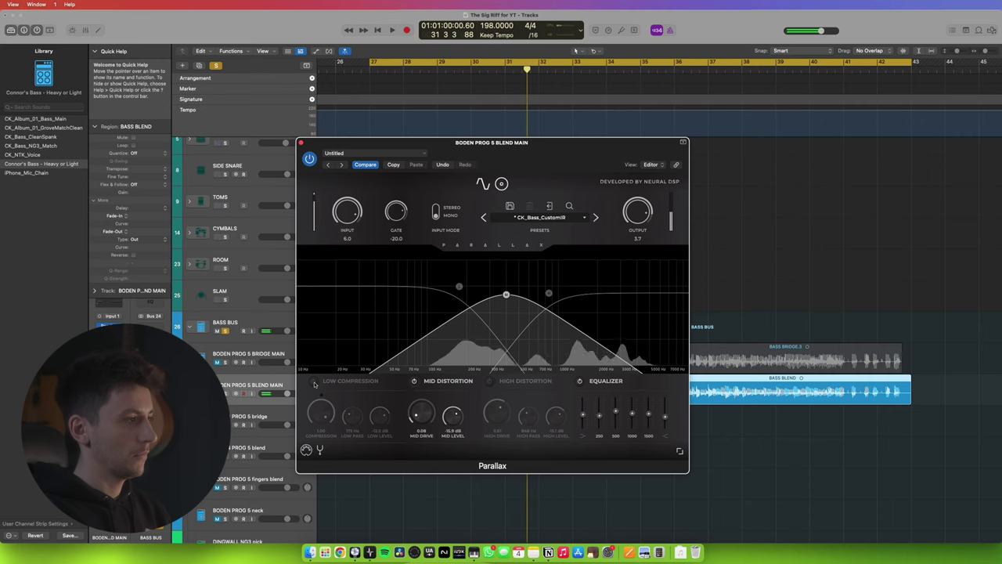
left_click(314, 382)
key("space")
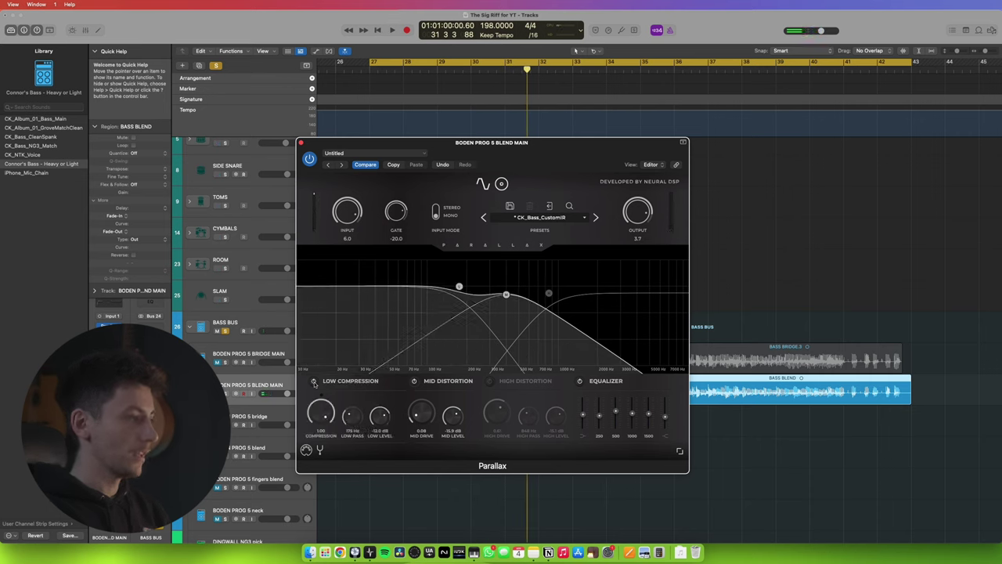
key("space")
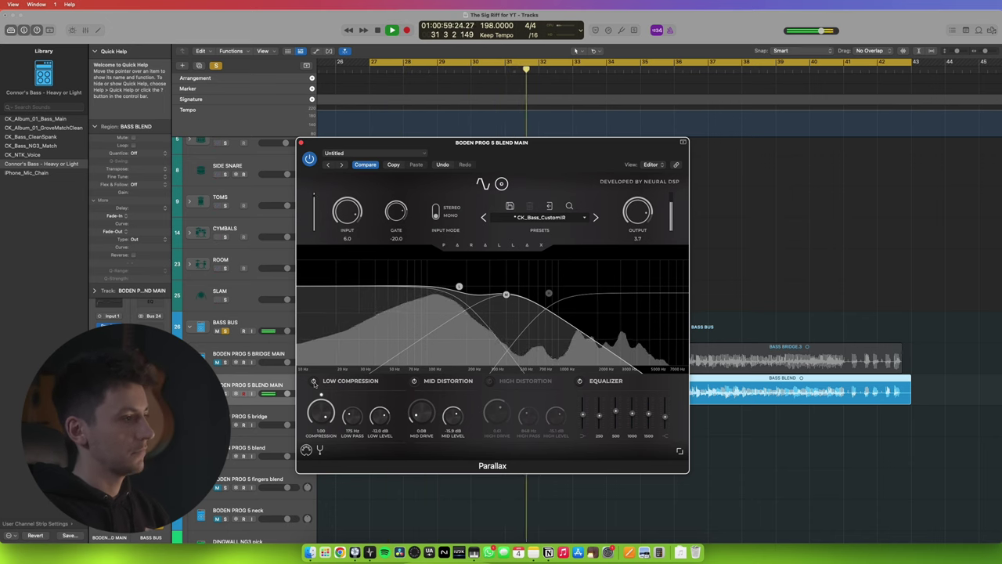
key("space")
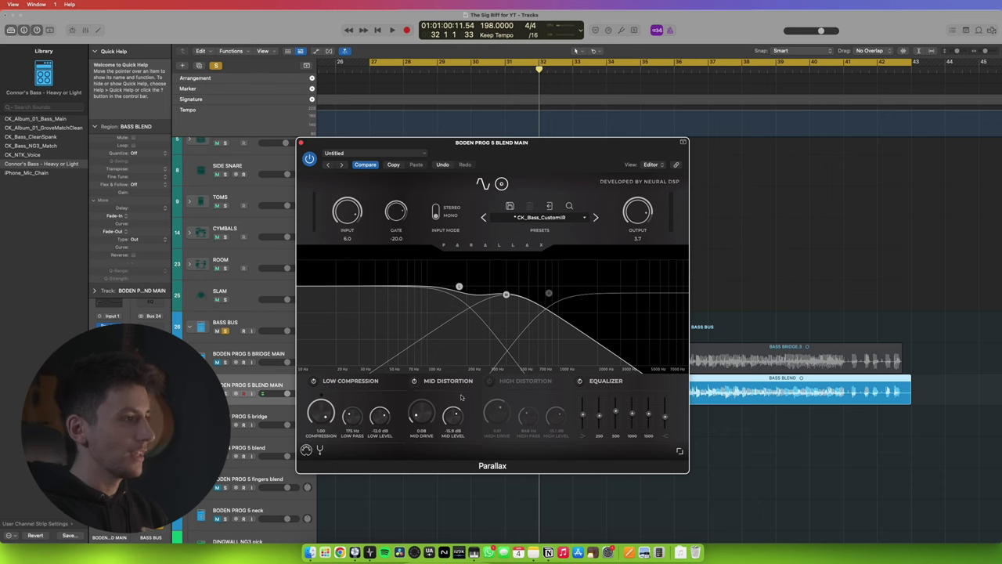
left_click(489, 382)
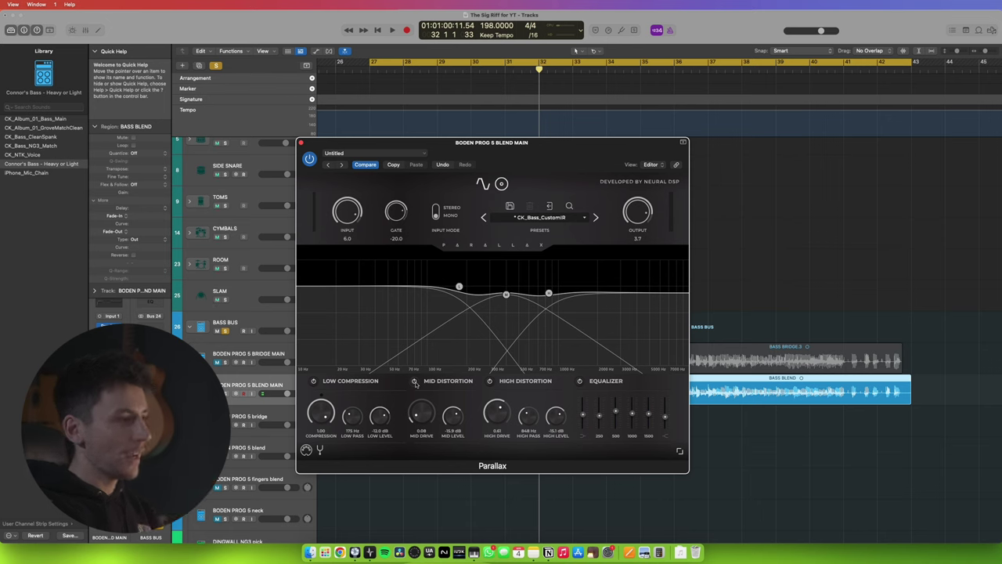
left_click(413, 382)
Play the bass with only high distortion, then with mid distortion added, then with all bands on.
left_click(314, 381)
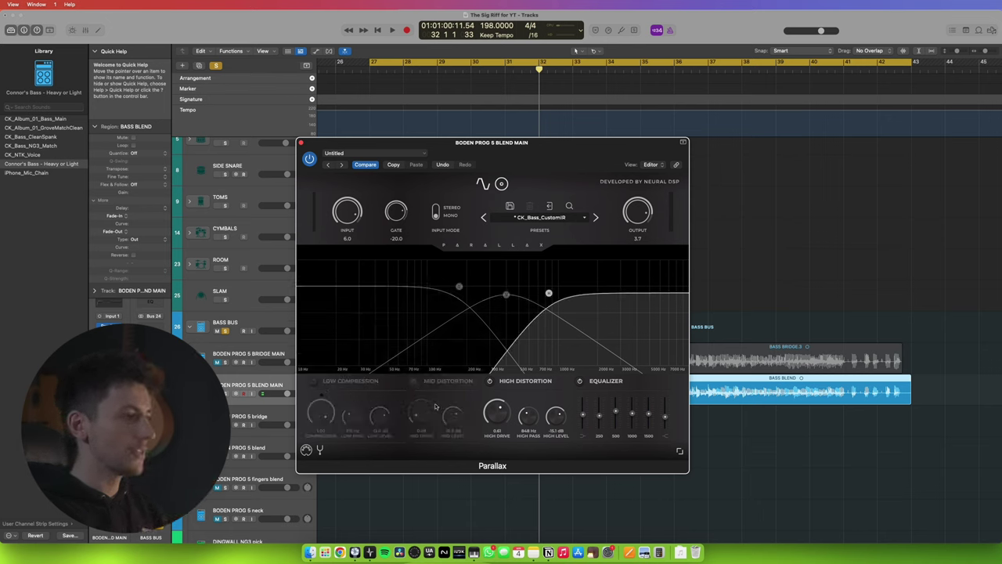
key("space")
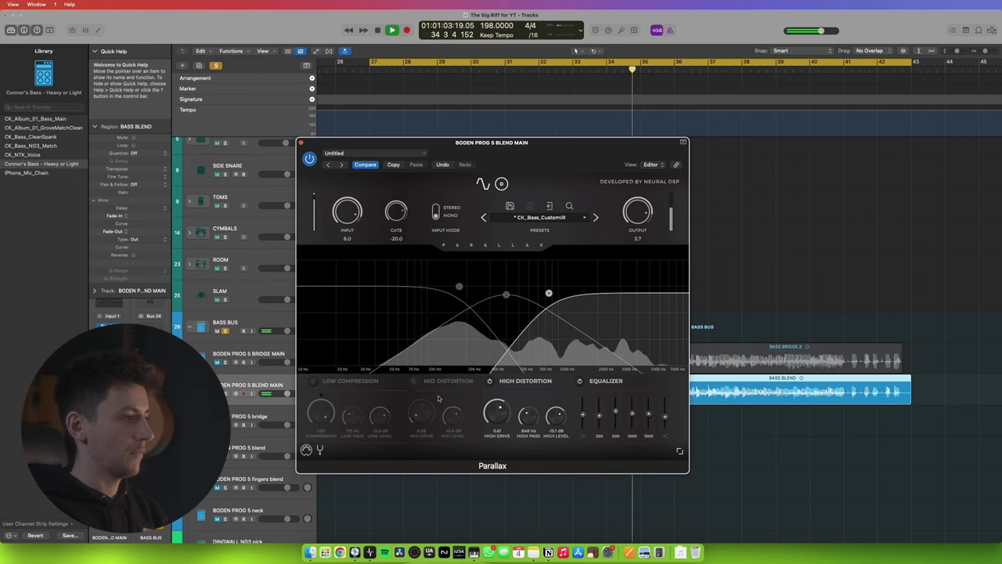
left_click(415, 381)
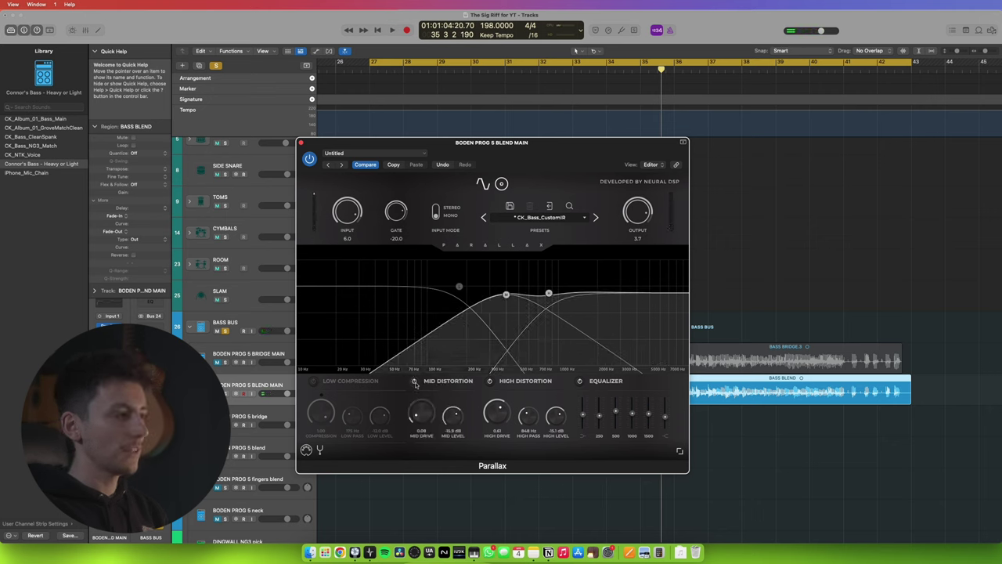
key("space")
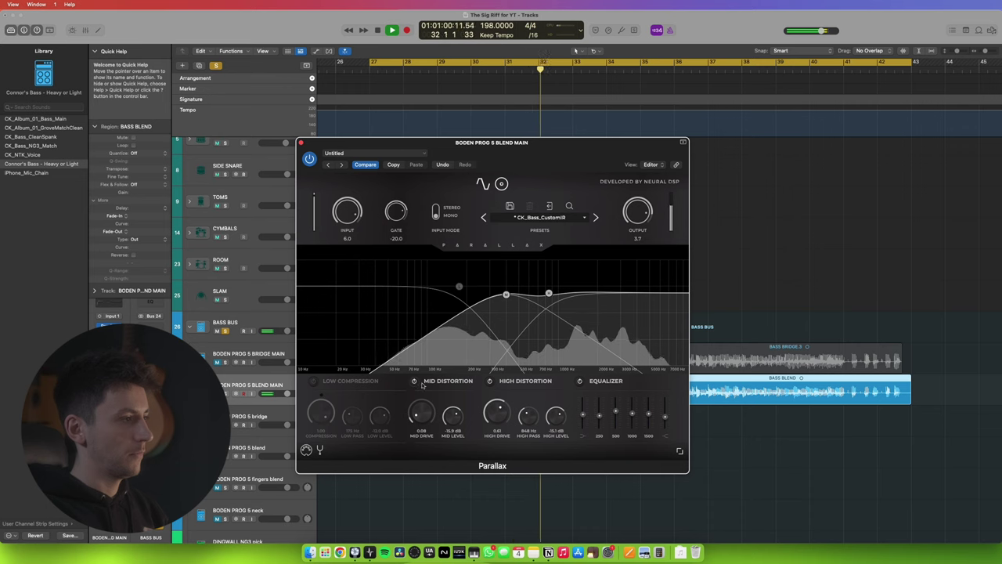
key("space")
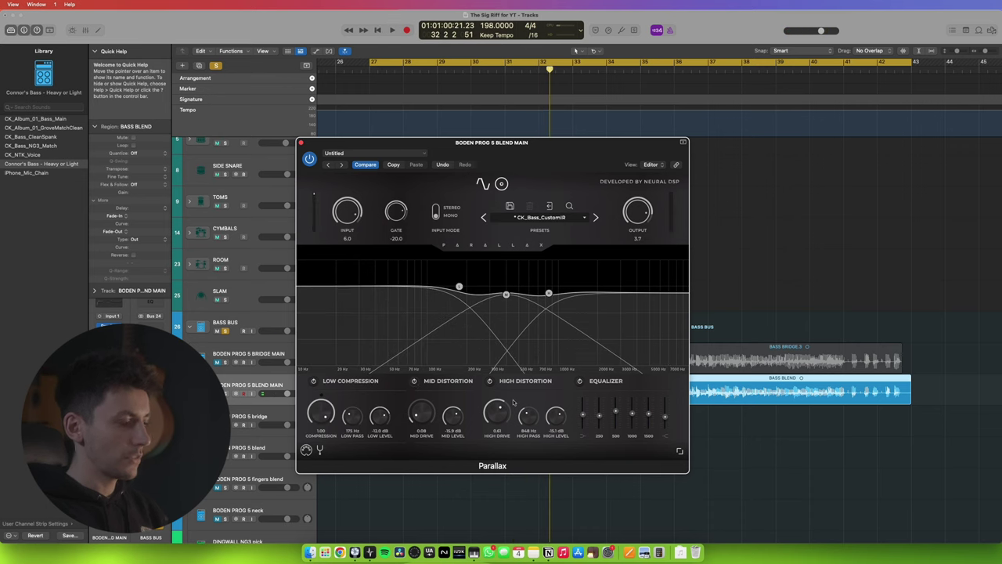
key("space")
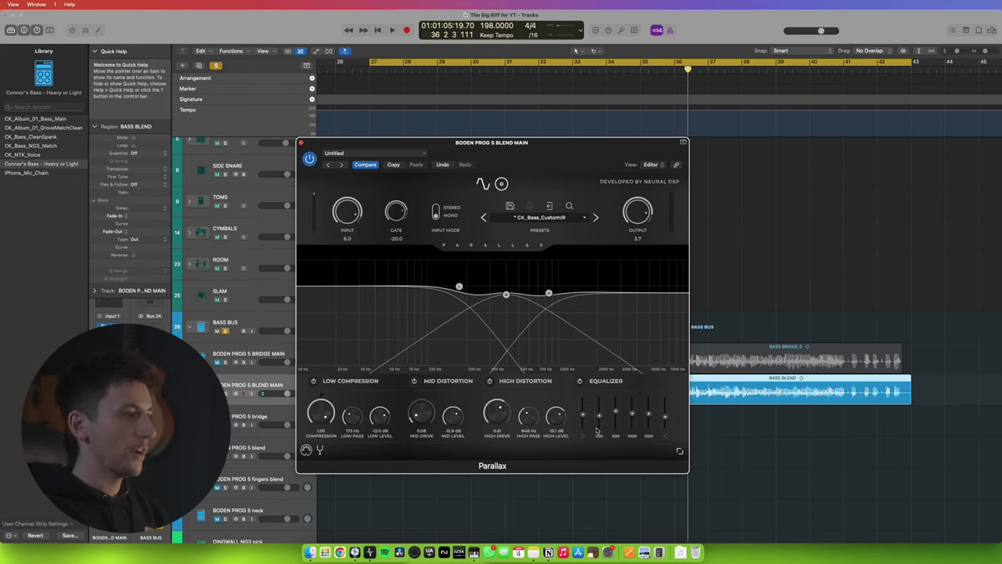
A/B the Parallax equalizer section during playback, leaving it switched on.
left_click(579, 382)
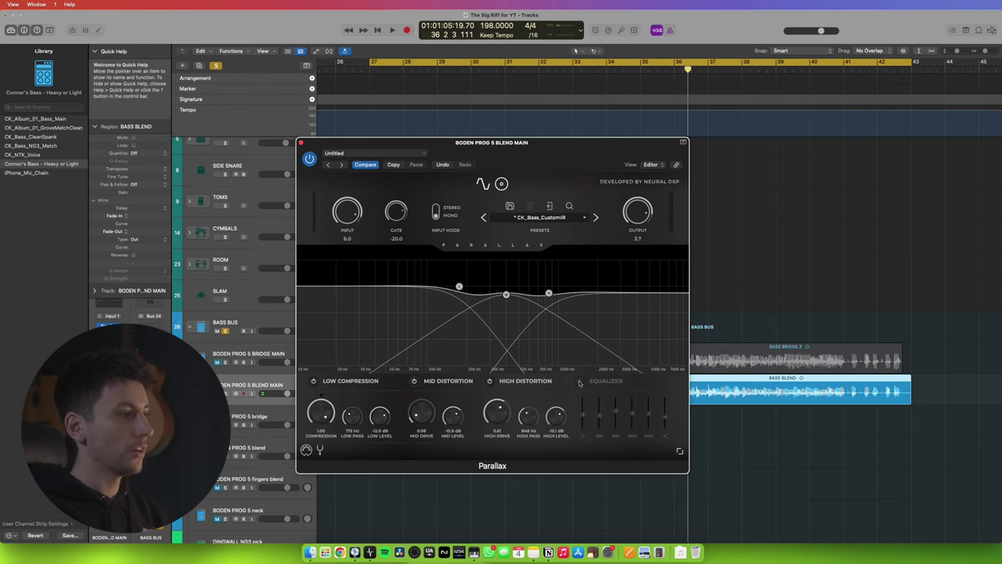
key("space")
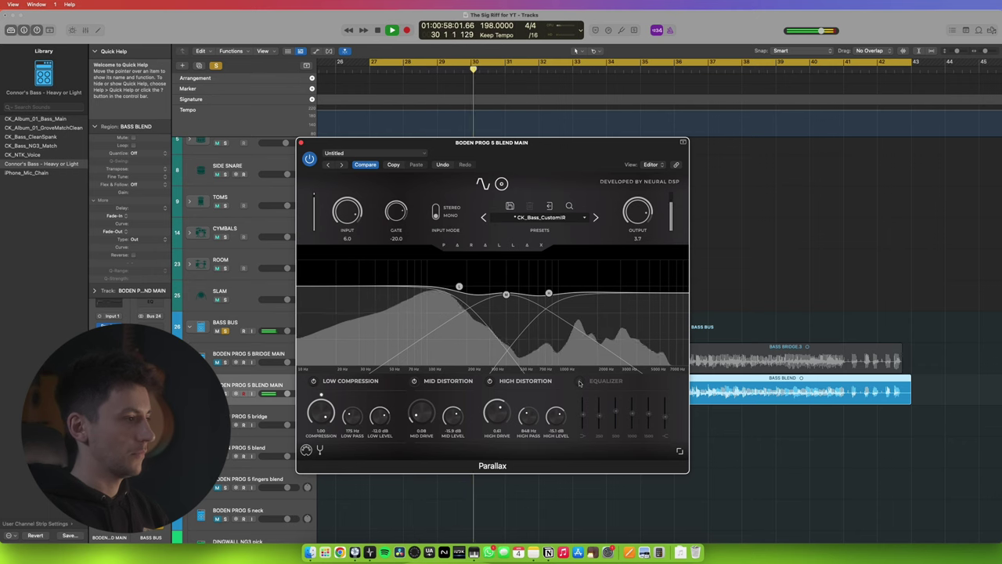
left_click(580, 382)
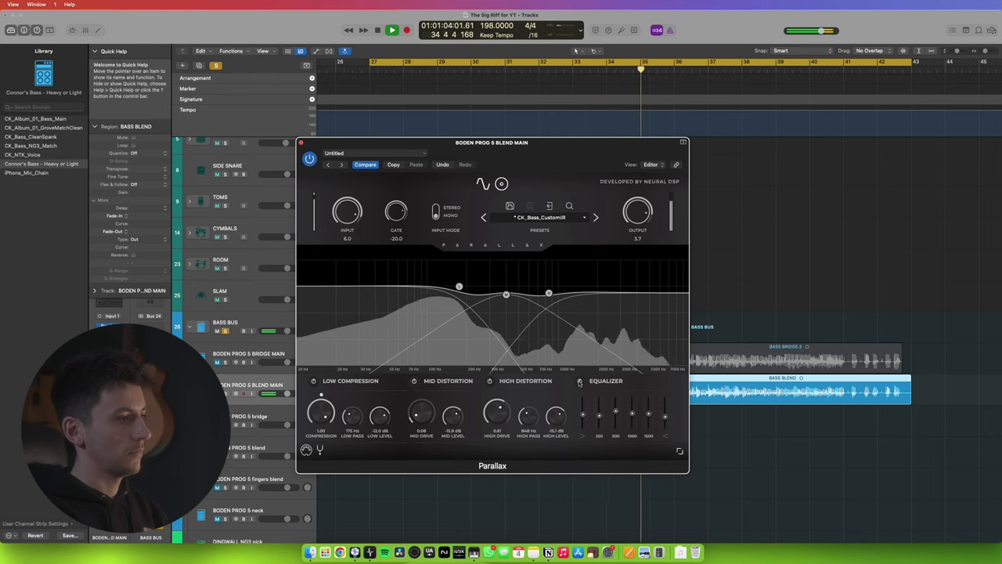
left_click(579, 381)
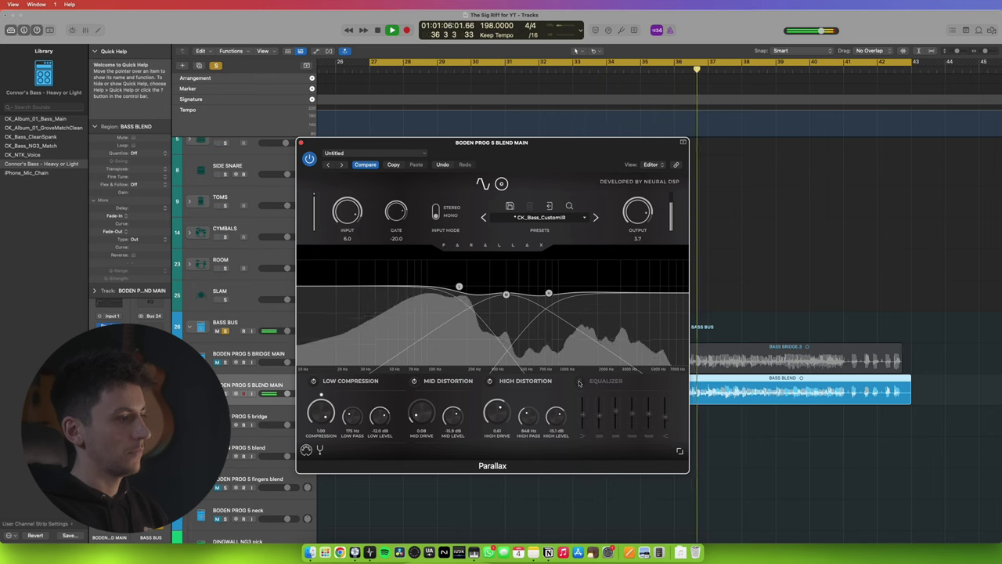
left_click(579, 382)
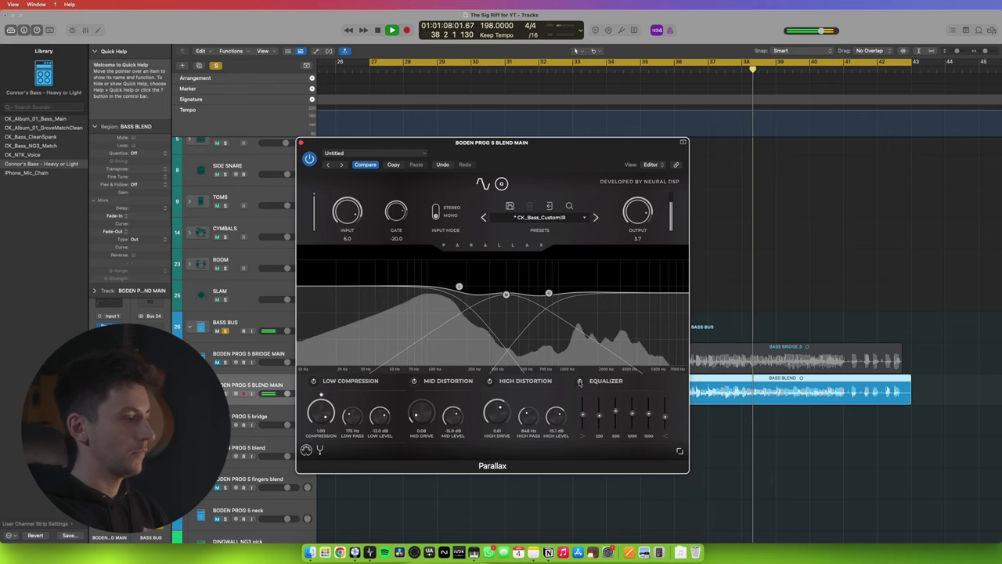
key("space")
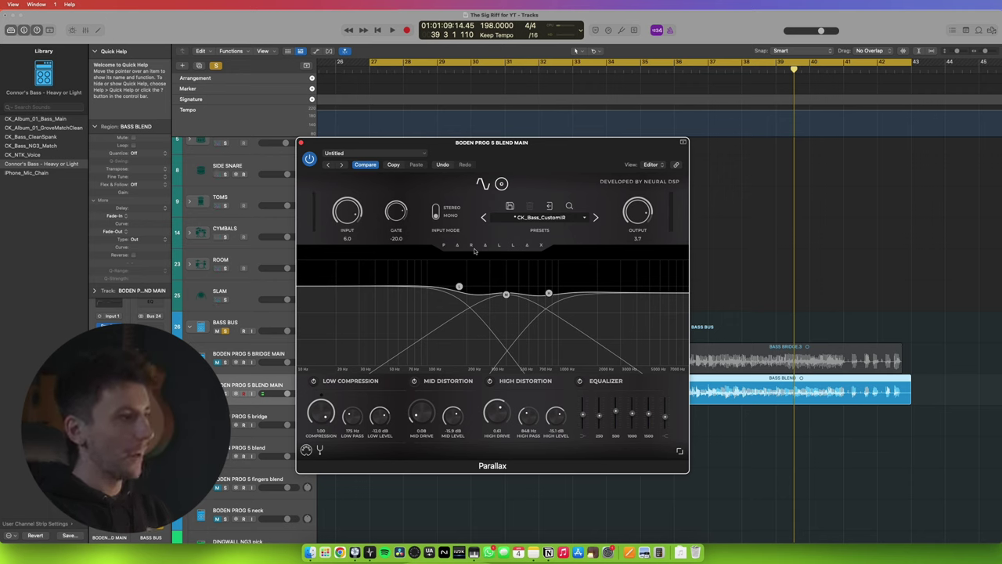
left_click(502, 183)
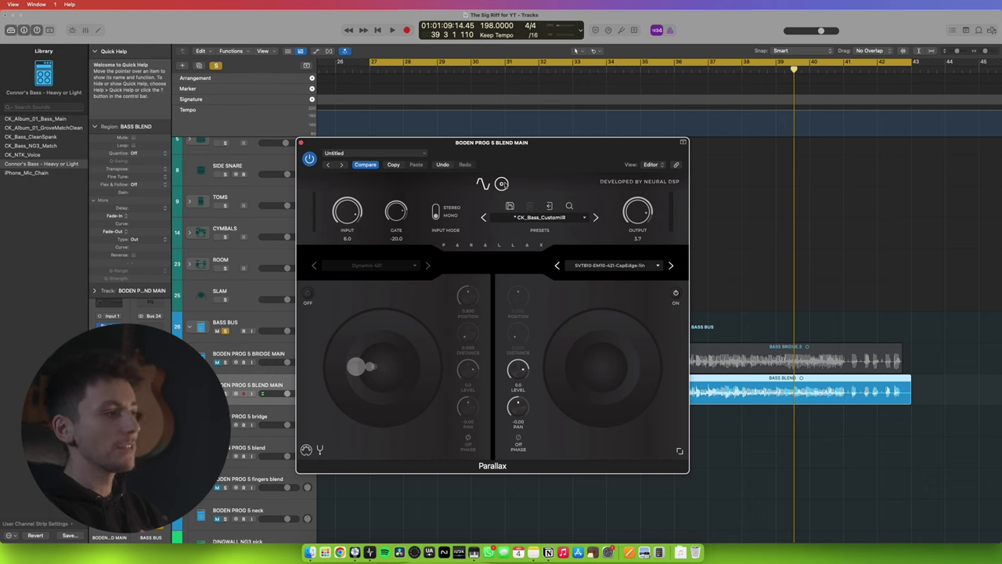
A/B the Dynamic 421 mic against the cabinet IR during playback, keep the IR, and close Parallax.
left_click(502, 184)
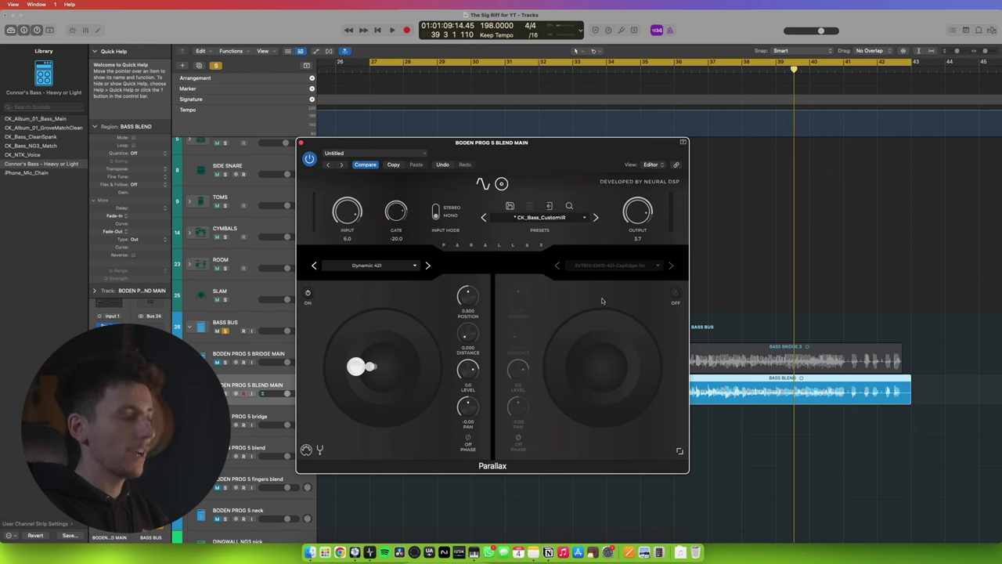
key("space")
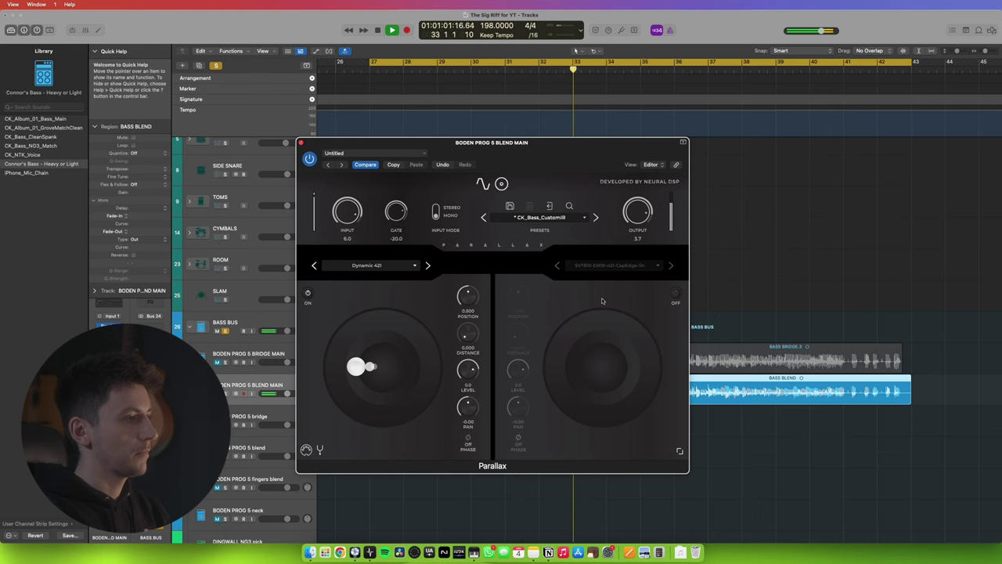
left_click(673, 297)
left_click(307, 294)
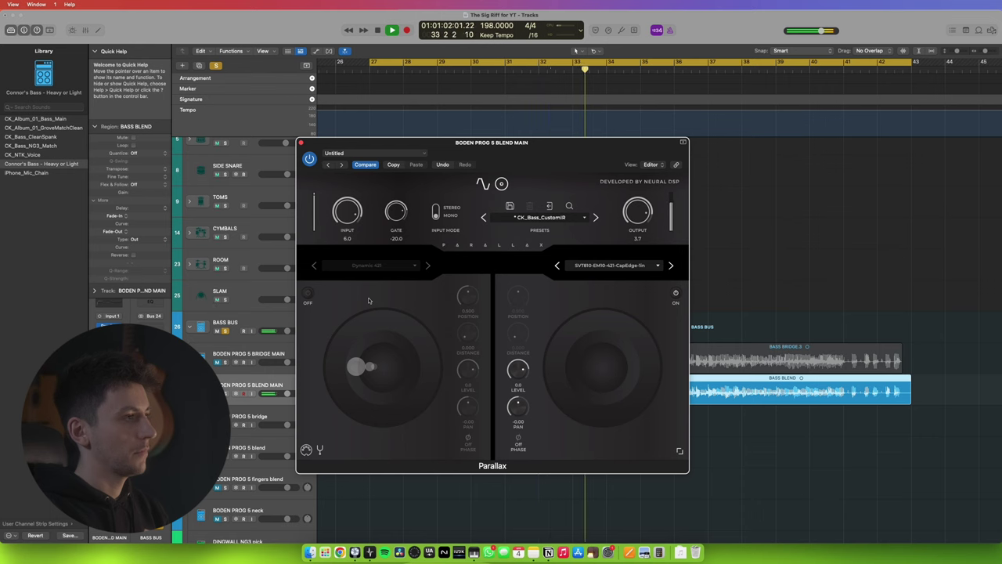
key("space")
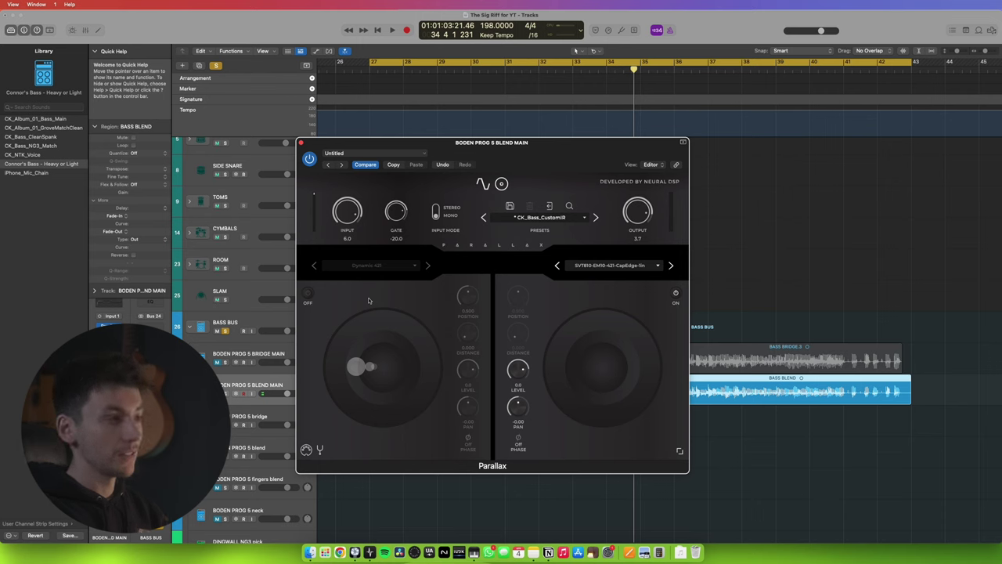
key("super+w")
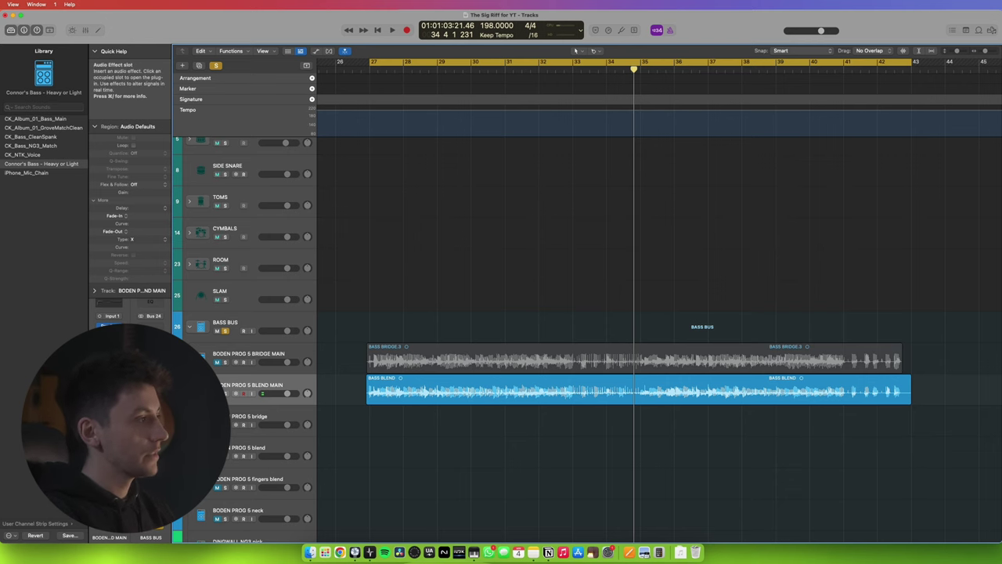
Enable the CK_EQ_MatchBass_01 Channel EQ and drag its 141 Hz band down toward -3.8 dB while playing.
left_click(110, 326)
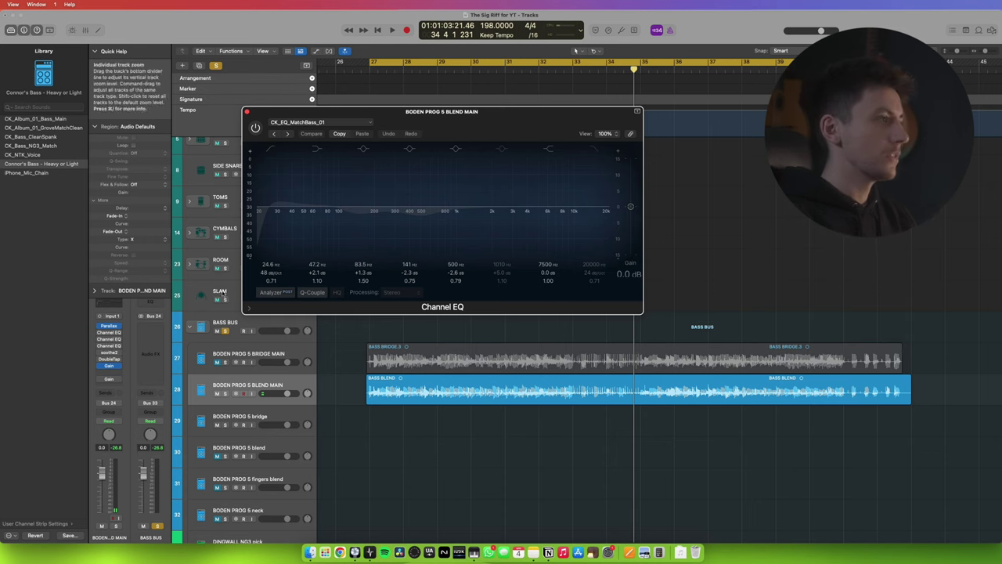
left_click_drag(397, 125, 475, 197)
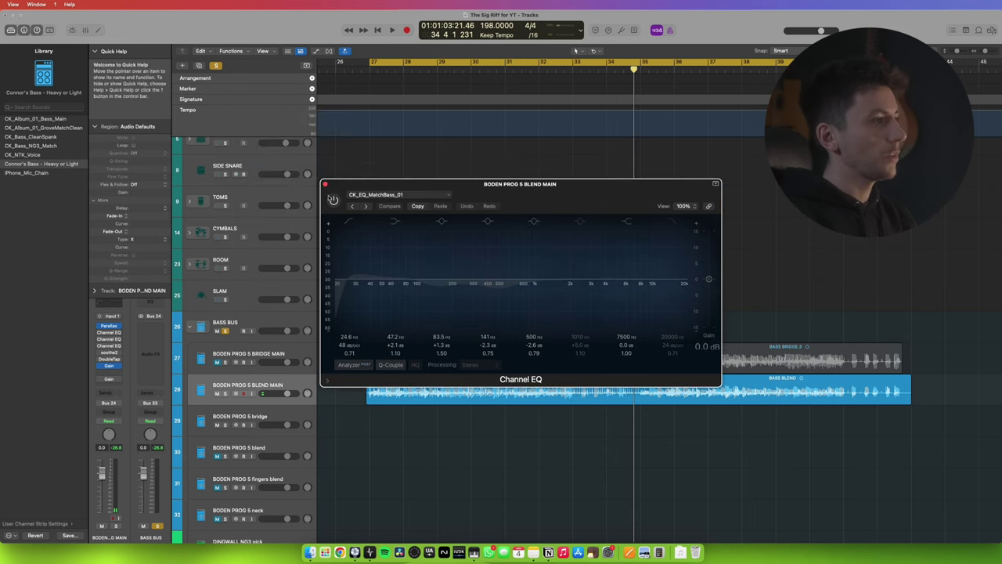
left_click(334, 200)
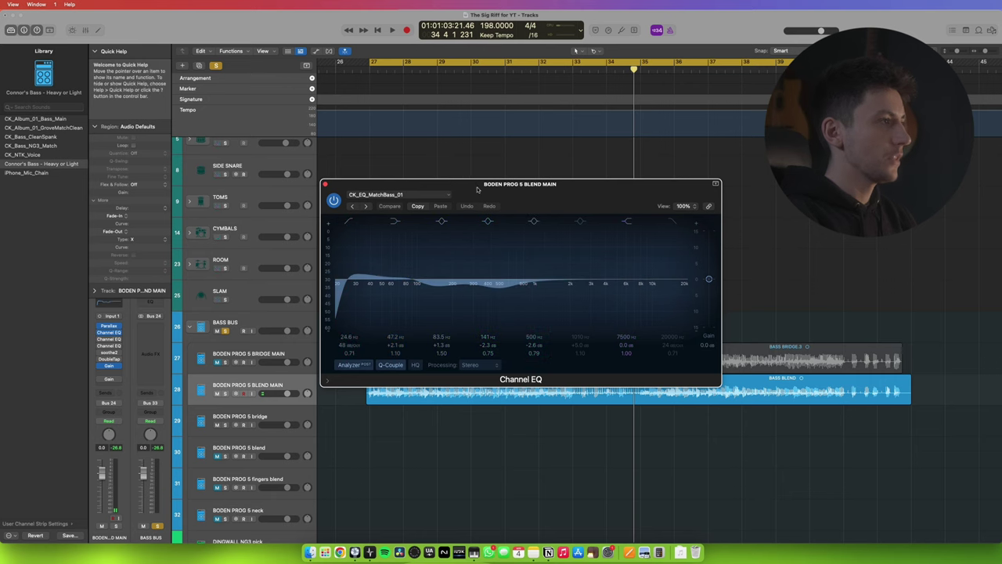
left_click_drag(379, 190, 219, 149)
left_click_drag(332, 155, 373, 176)
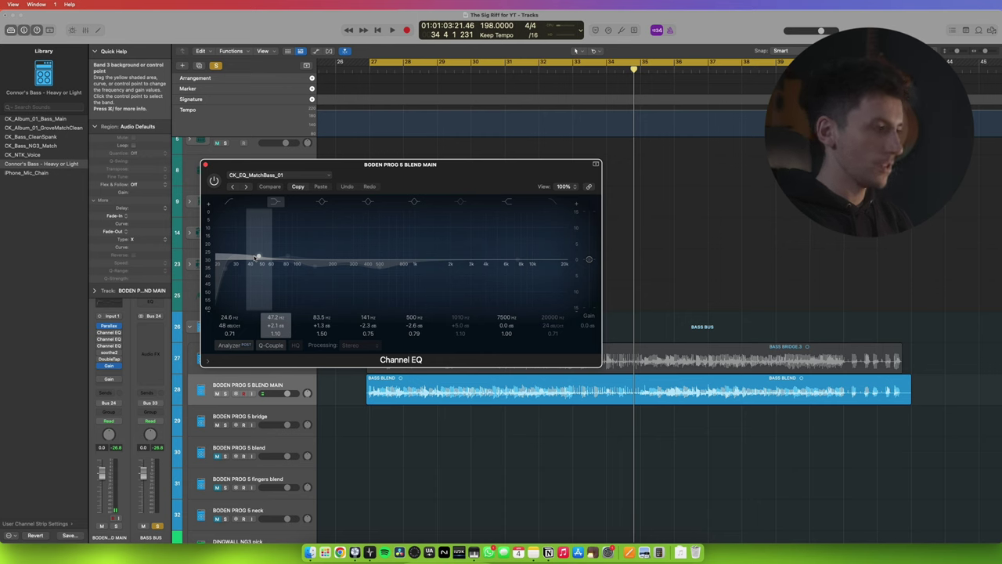
key("space")
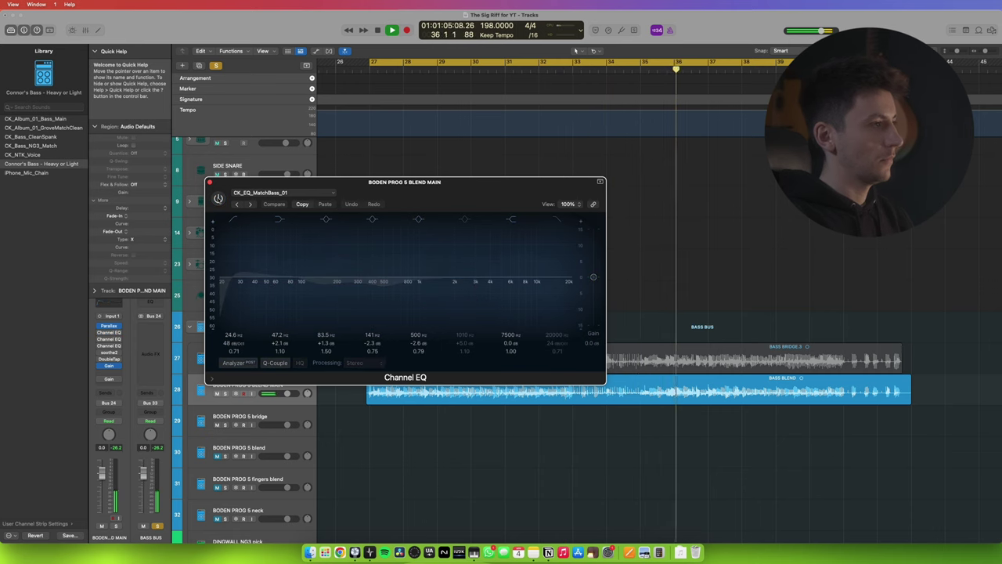
mouse_move(372, 342)
left_mouse_down()
mouse_move(372, 353)
mouse_move(372, 267)
mouse_move(372, 357)
left_mouse_up()
Stop playback and swap the first Channel EQ for the second, CK_EQ_MatchBass_02.
left_click(109, 332)
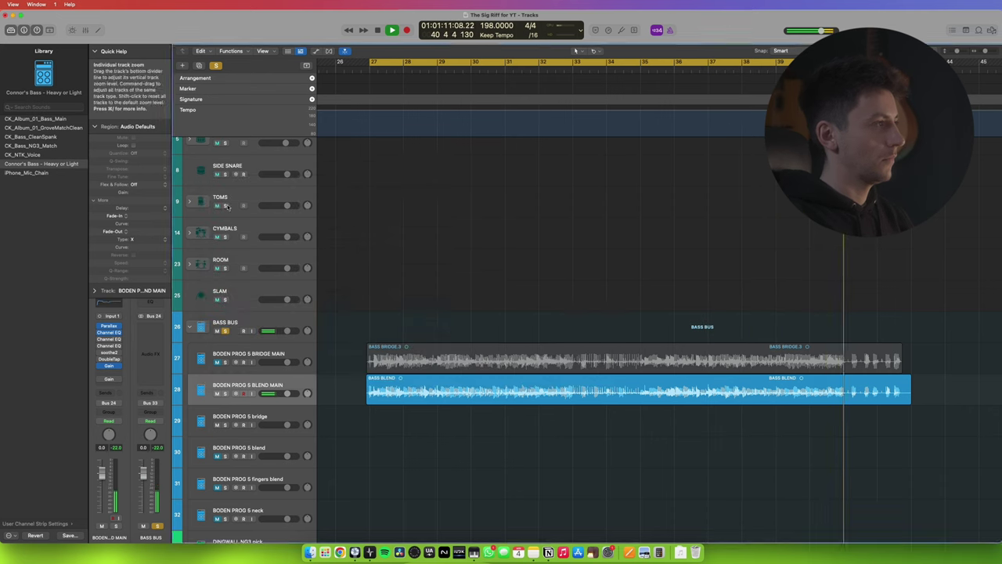
left_click(109, 338)
key("space")
left_click_drag(381, 203, 520, 222)
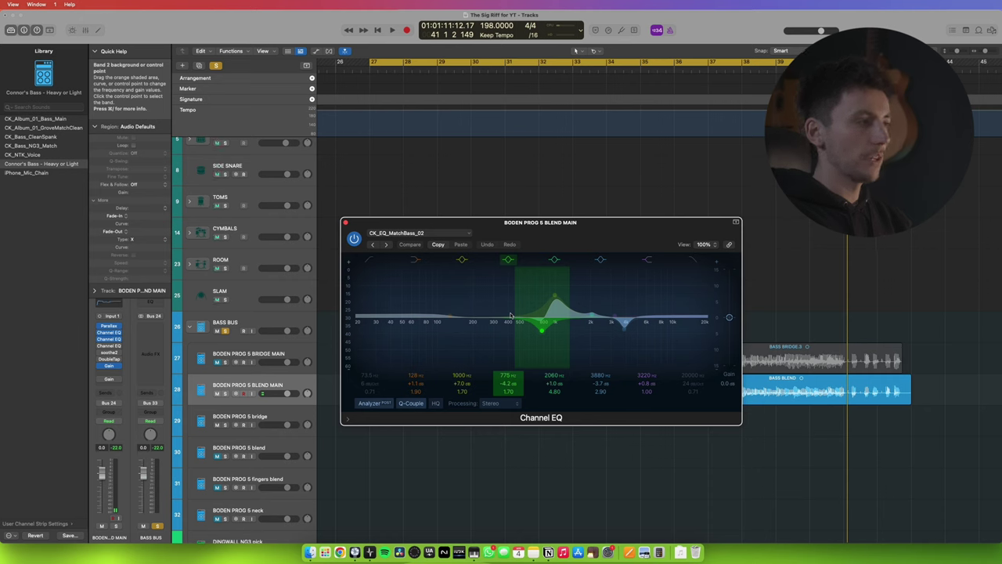
A/B the CK_EQ_MatchBass_02 EQ during playback, then raise its 1000 Hz band to +7.5 dB and replay.
left_click(354, 238)
key("space")
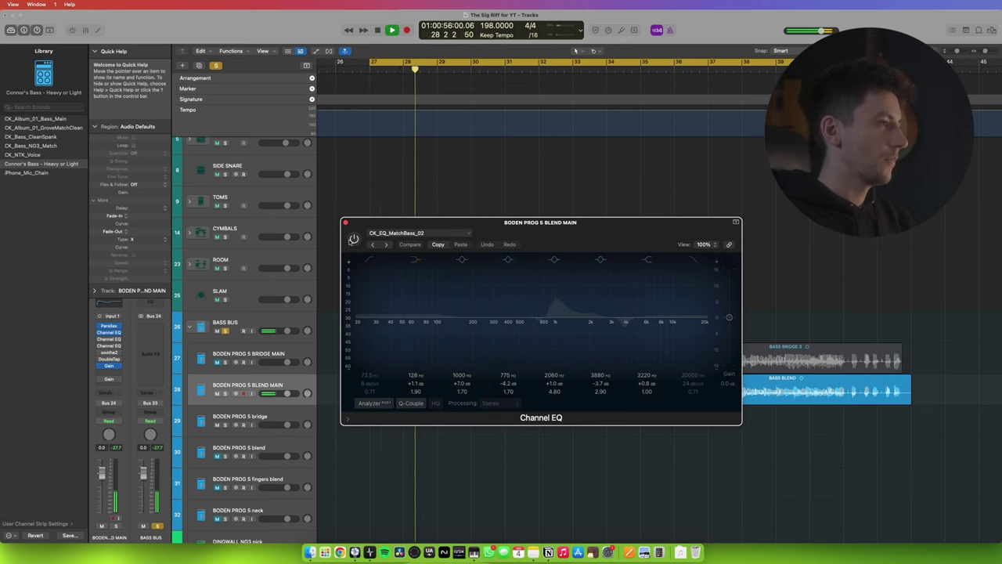
left_click(353, 238)
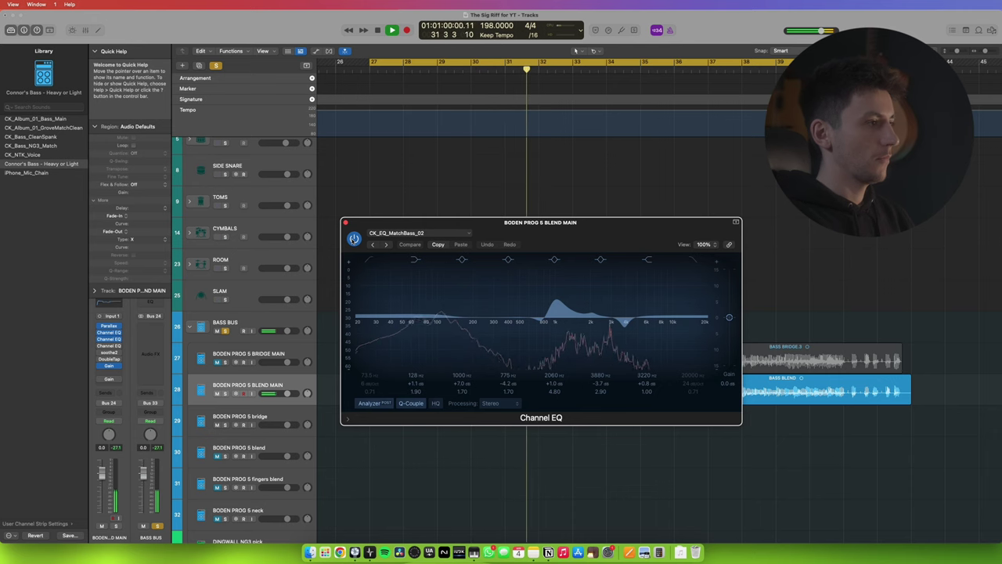
left_click(354, 239)
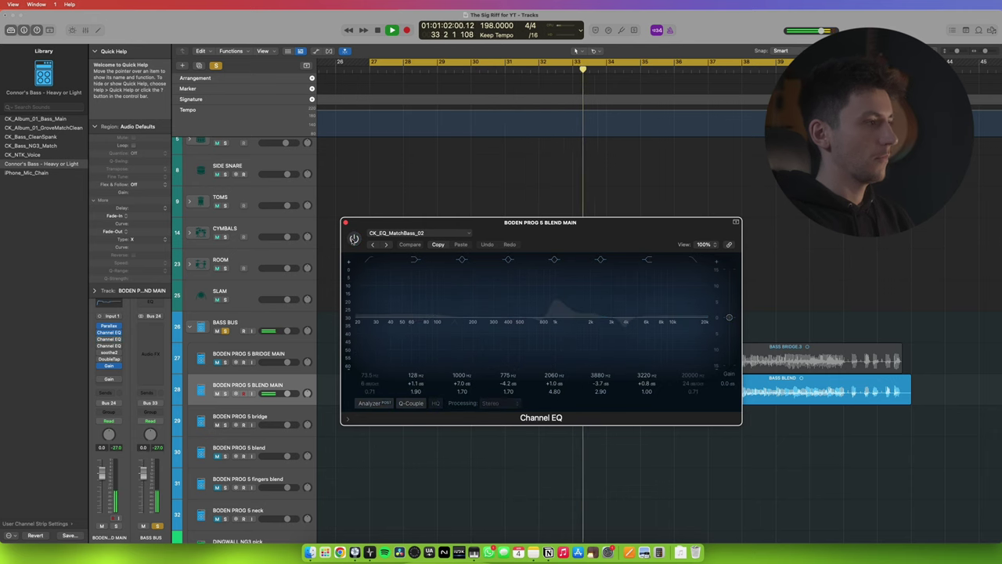
left_click(354, 238)
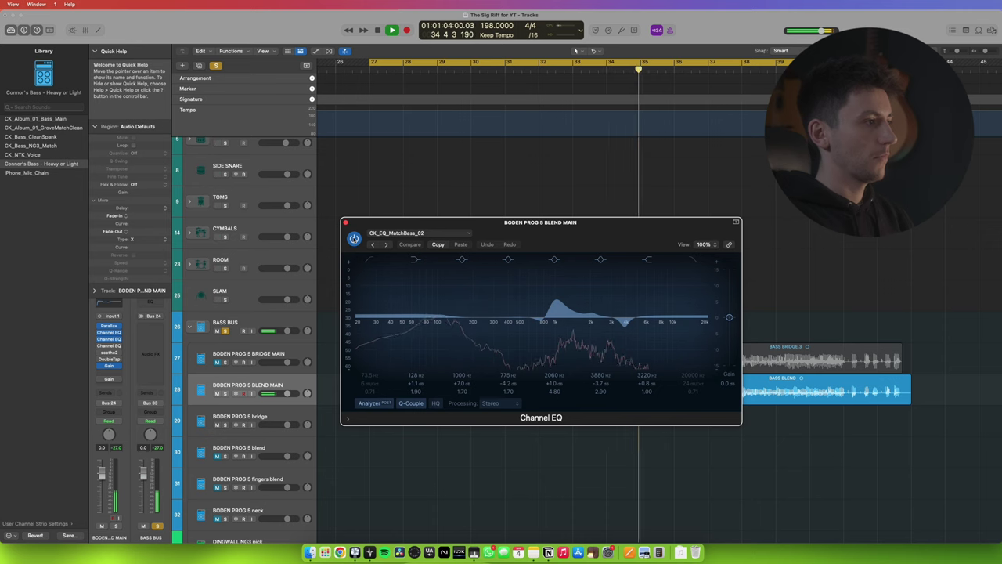
left_click(354, 239)
left_click(354, 239)
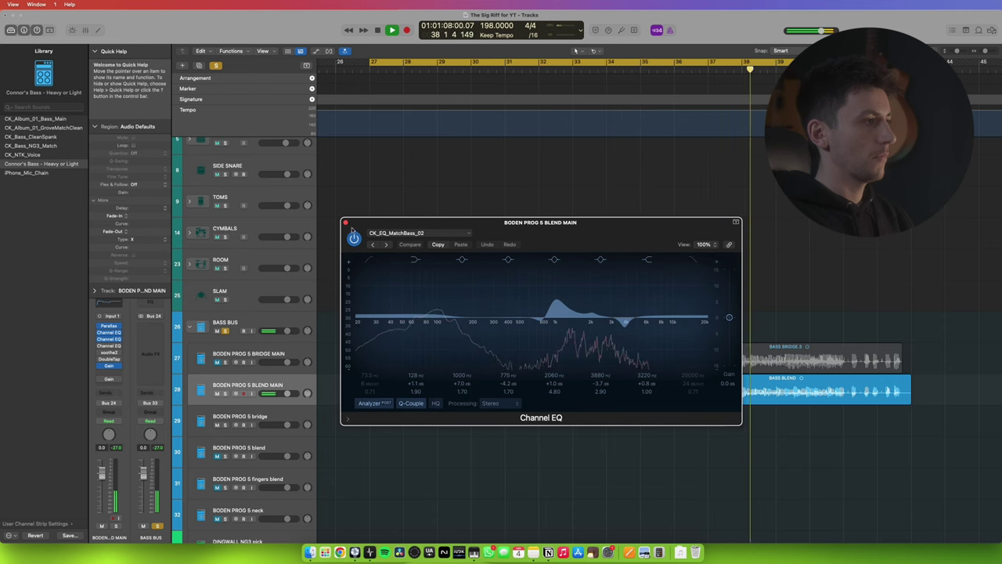
key("space")
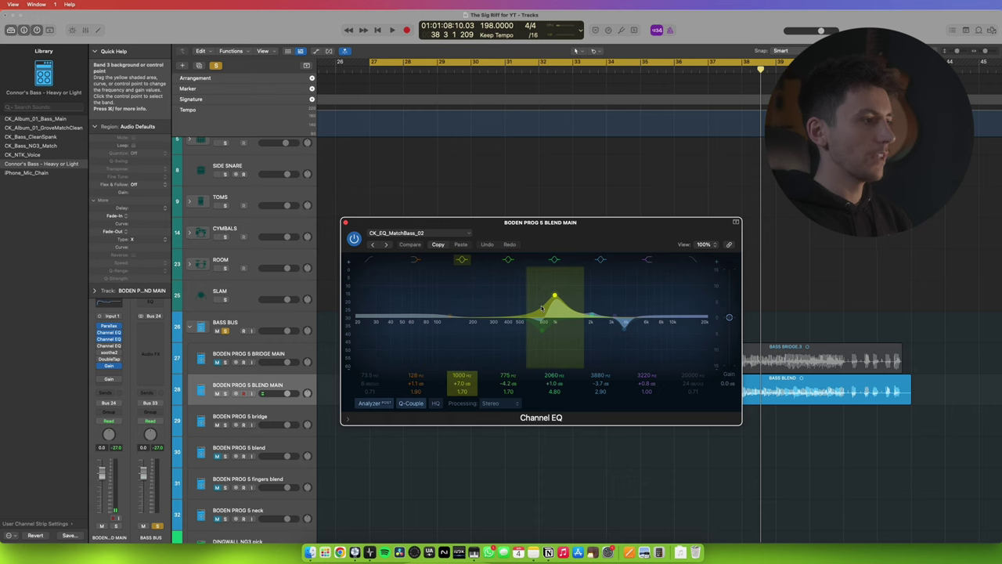
mouse_move(542, 307)
left_mouse_down()
mouse_move(542, 332)
mouse_move(554, 309)
mouse_move(555, 266)
mouse_move(555, 294)
left_mouse_up()
key("space")
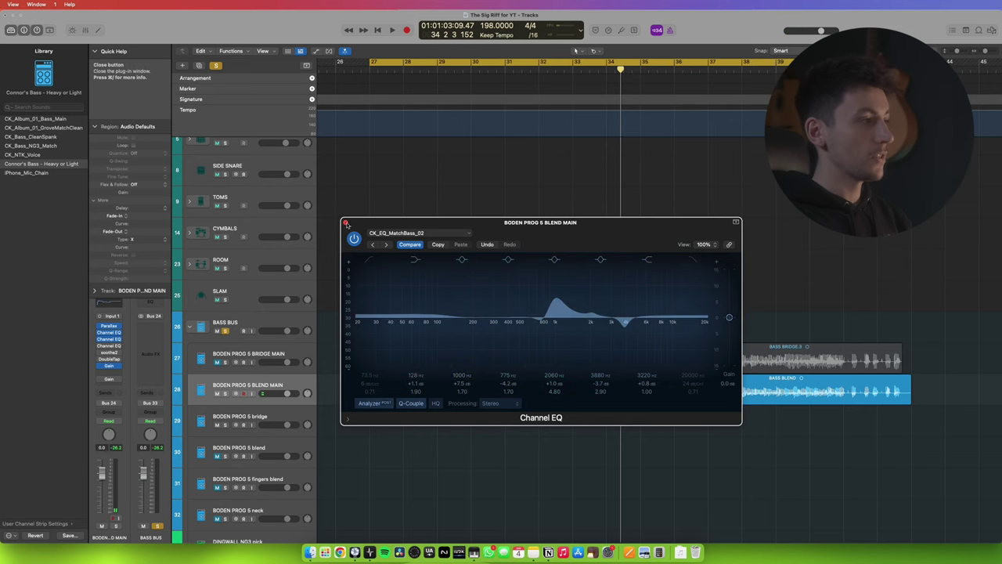
Replace the match EQ with the second Channel EQ on the bass blend and A/B its bypass from bar 27.
left_click(345, 222)
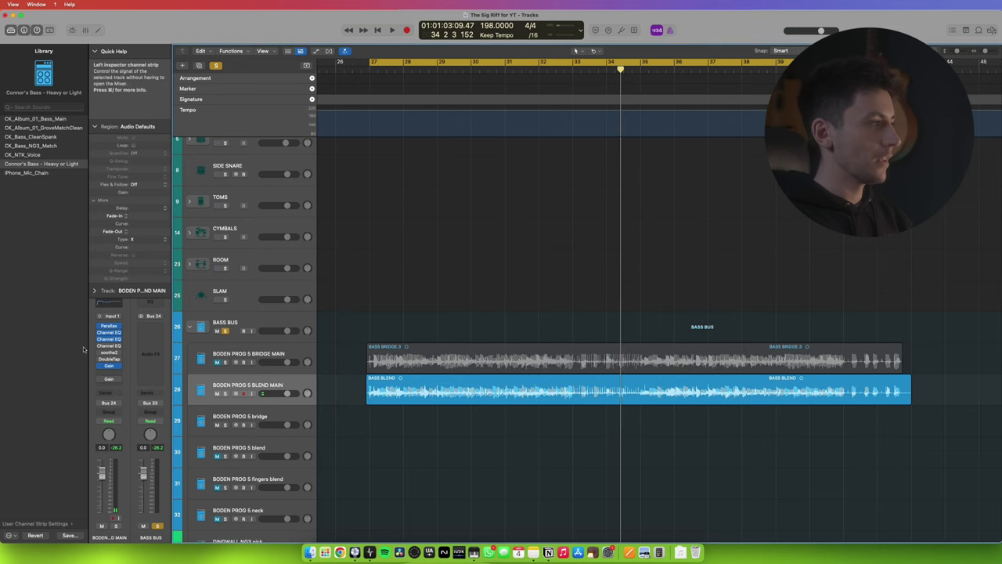
key("v")
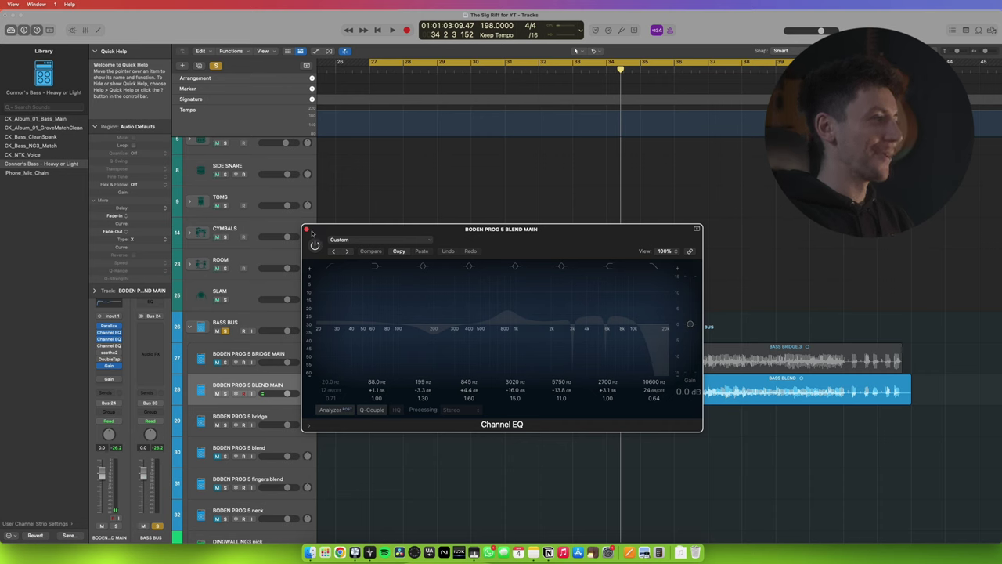
left_click_drag(312, 234, 298, 237)
left_click(301, 247)
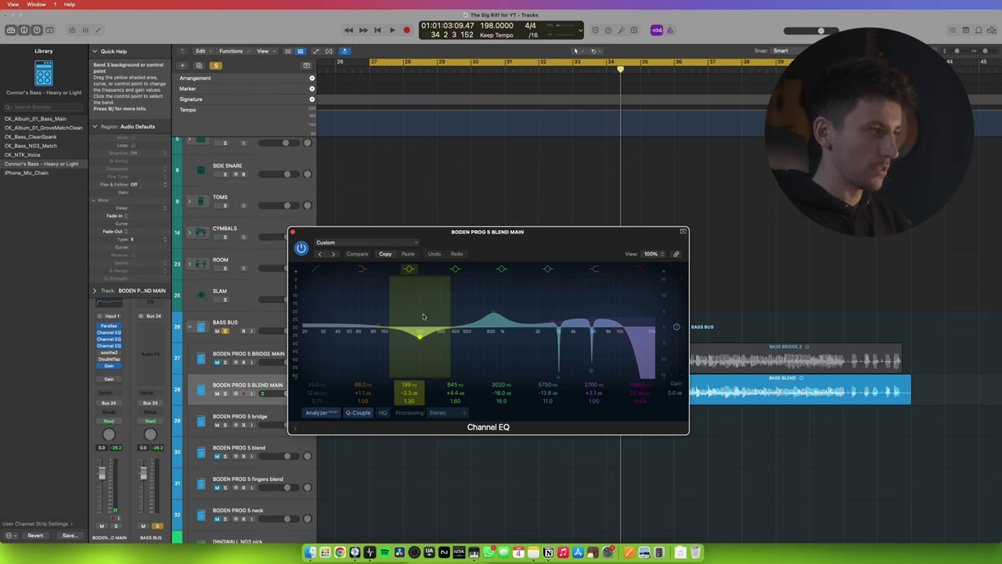
left_click(300, 248)
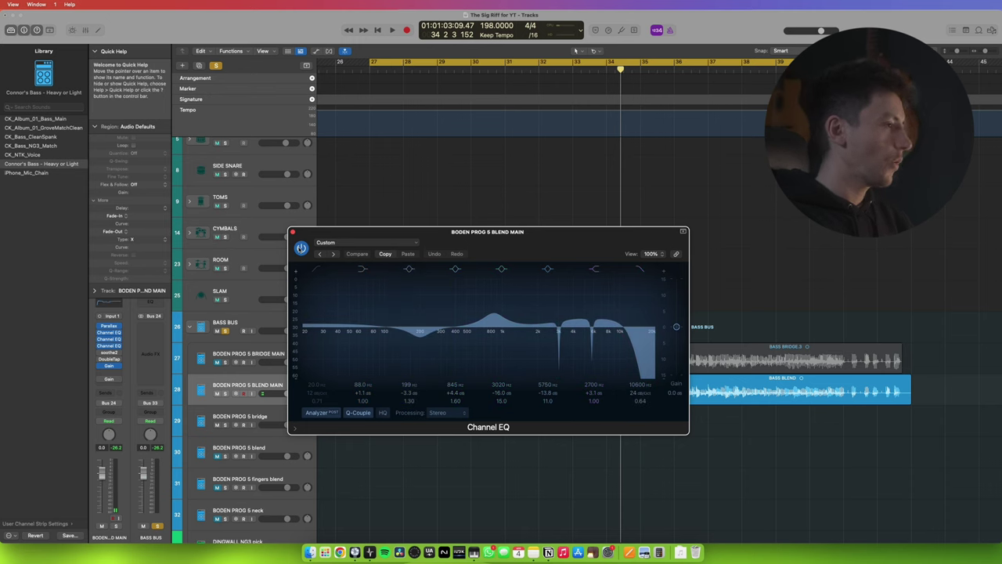
left_click(301, 248)
left_click(300, 247)
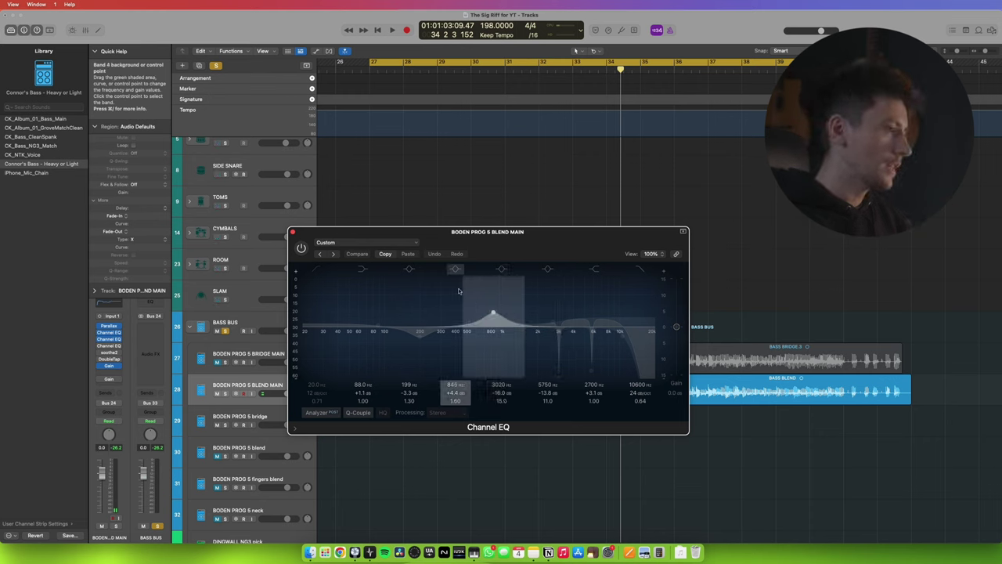
key("space")
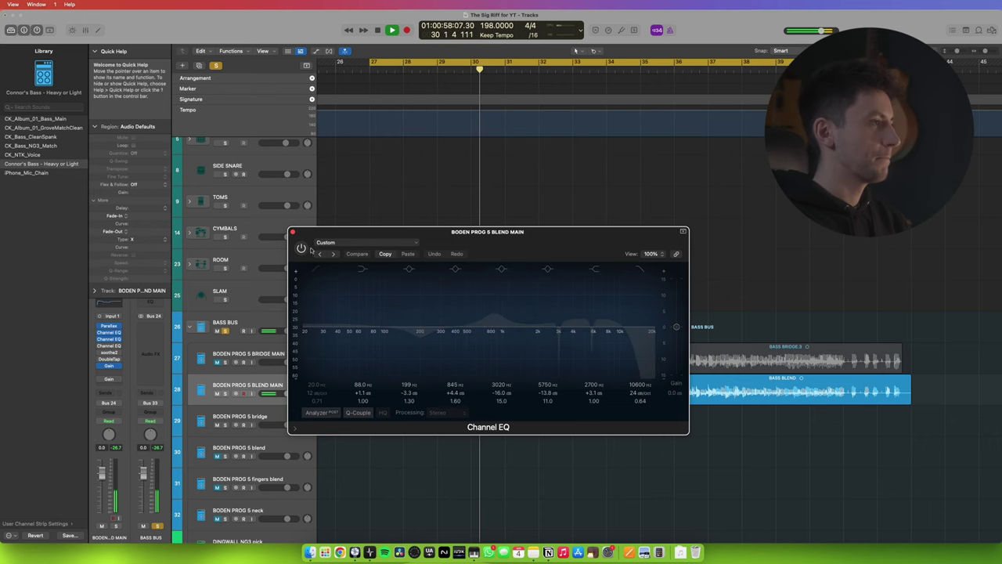
left_click(301, 248)
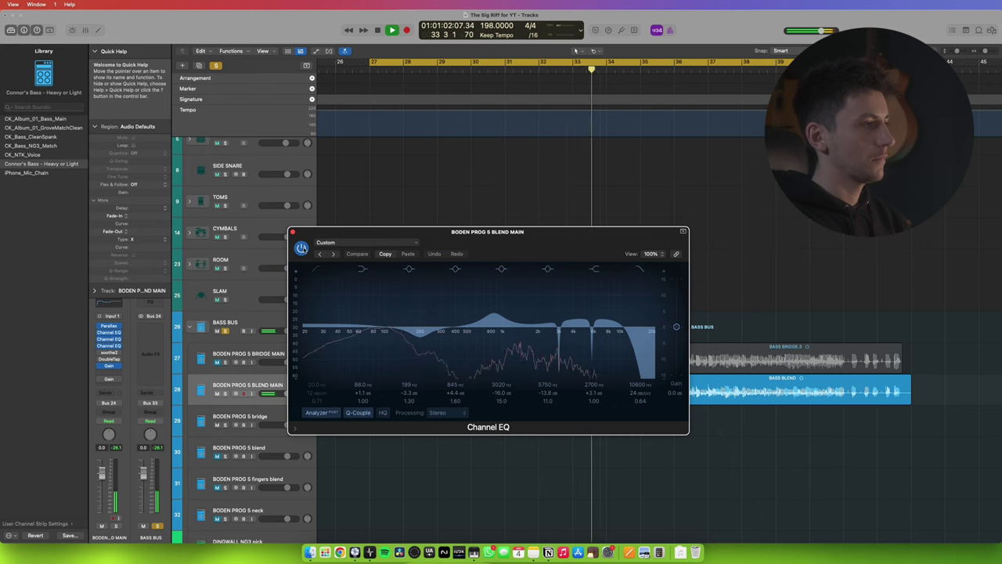
left_click(301, 247)
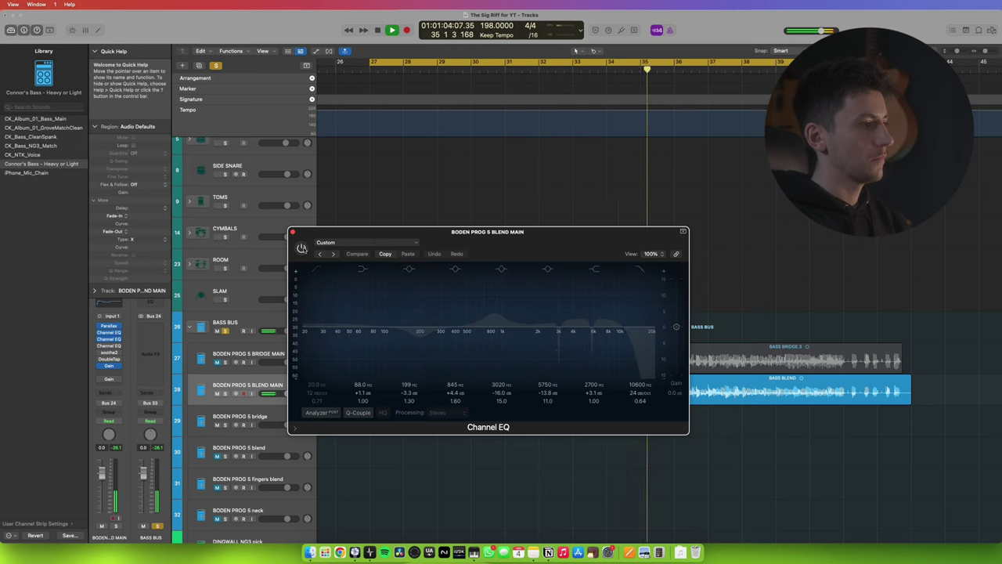
left_click(300, 248)
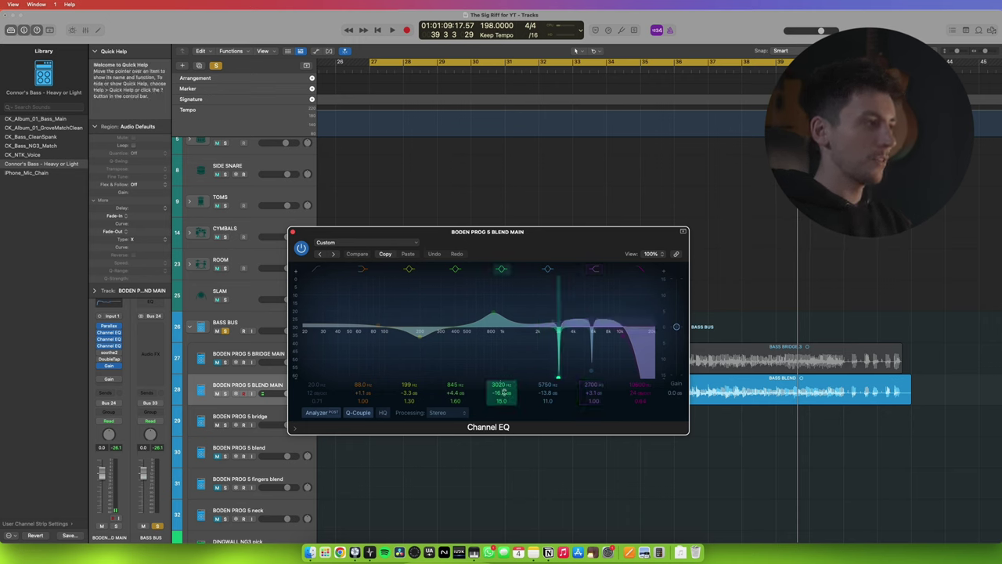
During playback, set the 3020 Hz cut to -15.3 dB and the 5750 Hz notch to -15.1 dB.
key("space")
left_click_drag(501, 392, 501, 371)
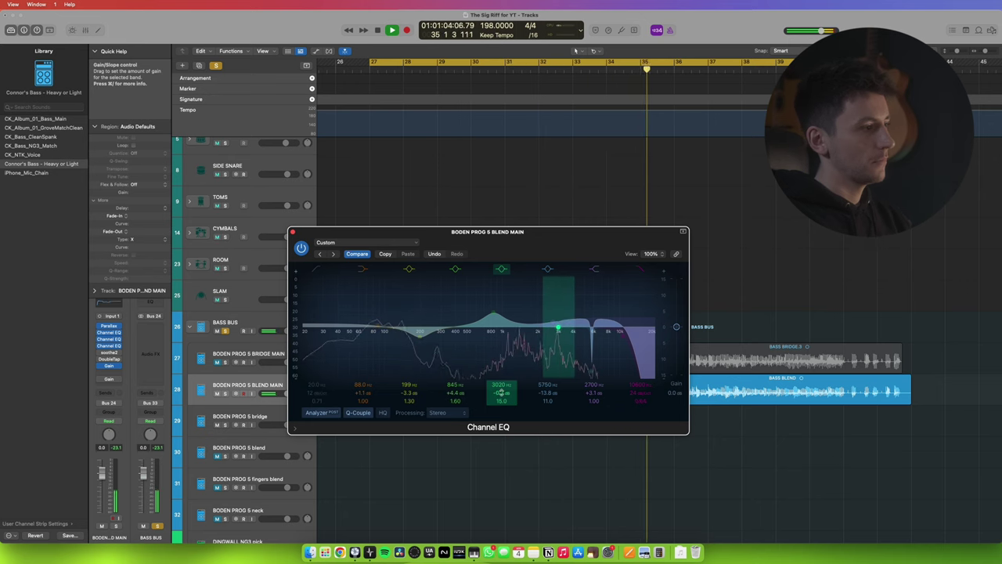
left_click_drag(501, 392, 501, 413)
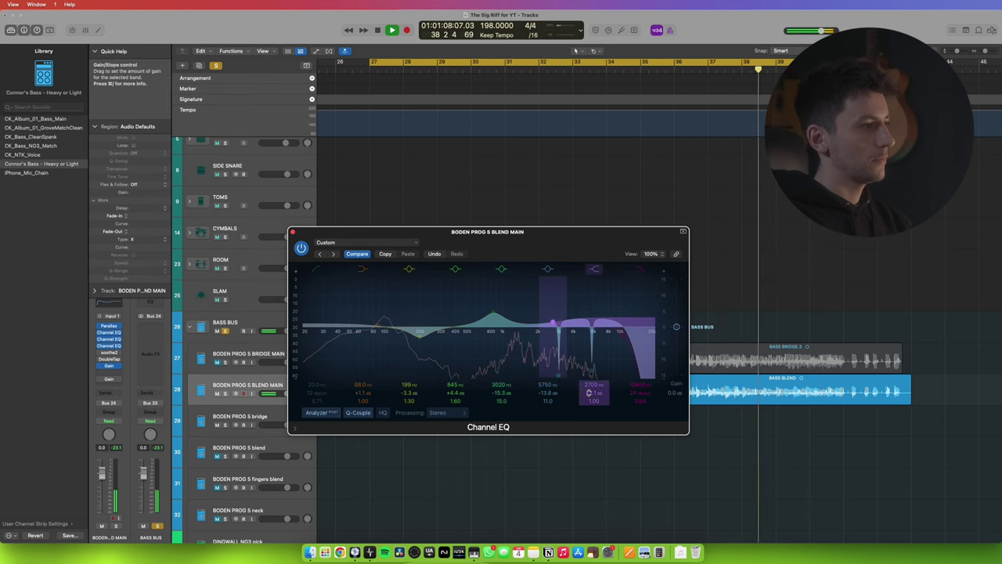
mouse_move(546, 393)
left_mouse_down()
mouse_move(547, 360)
mouse_move(546, 403)
left_mouse_up()
key("space")
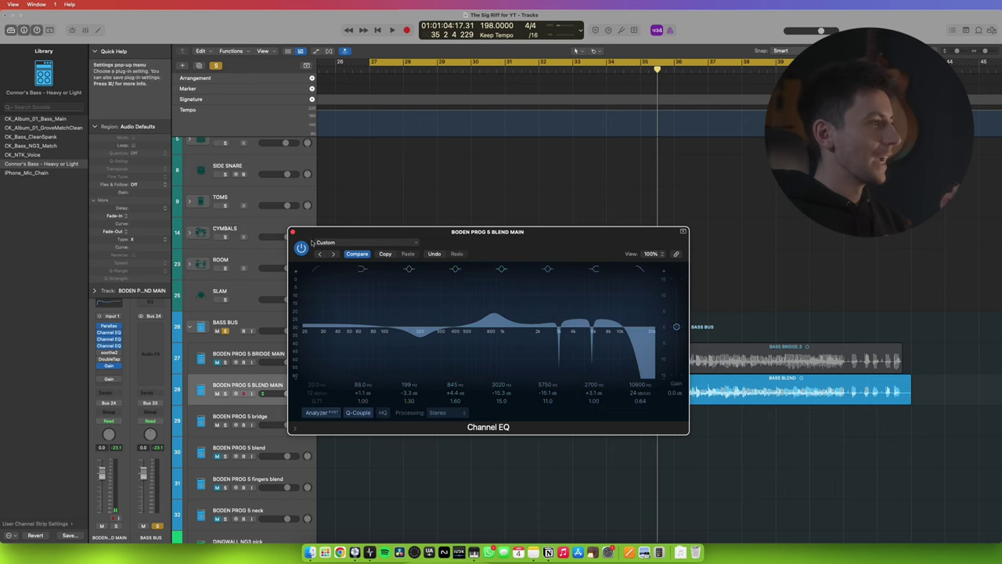
key("super+w")
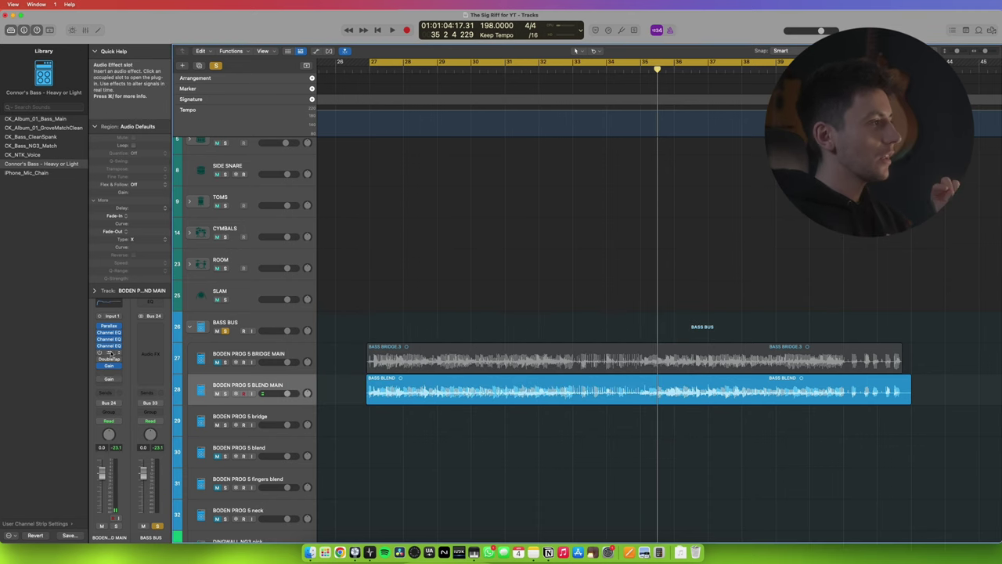
Open soothe2 on BODEN PROG 5 BLEND MAIN, running the CK_Main_Bass_Reduce_The_Pain preset at depth 0.6.
left_click(109, 353)
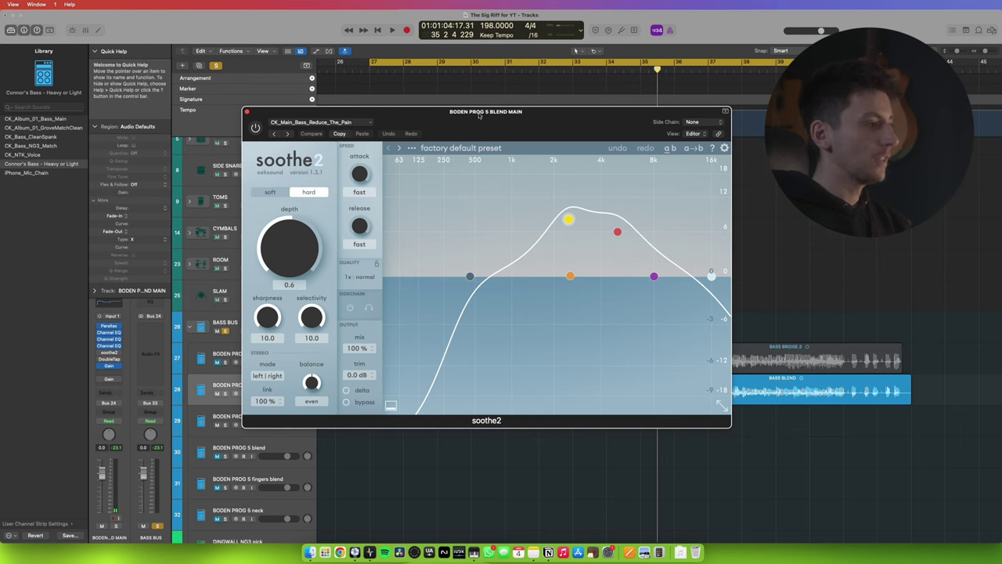
Compare soothe2 bypassed, active and in delta mode from bar 27, then close its window.
left_click(347, 402)
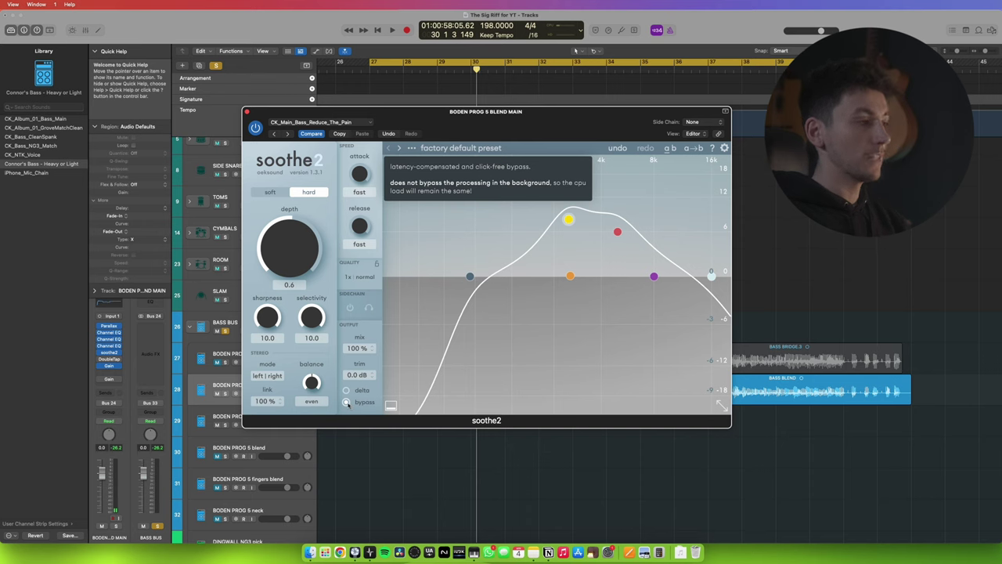
key("space")
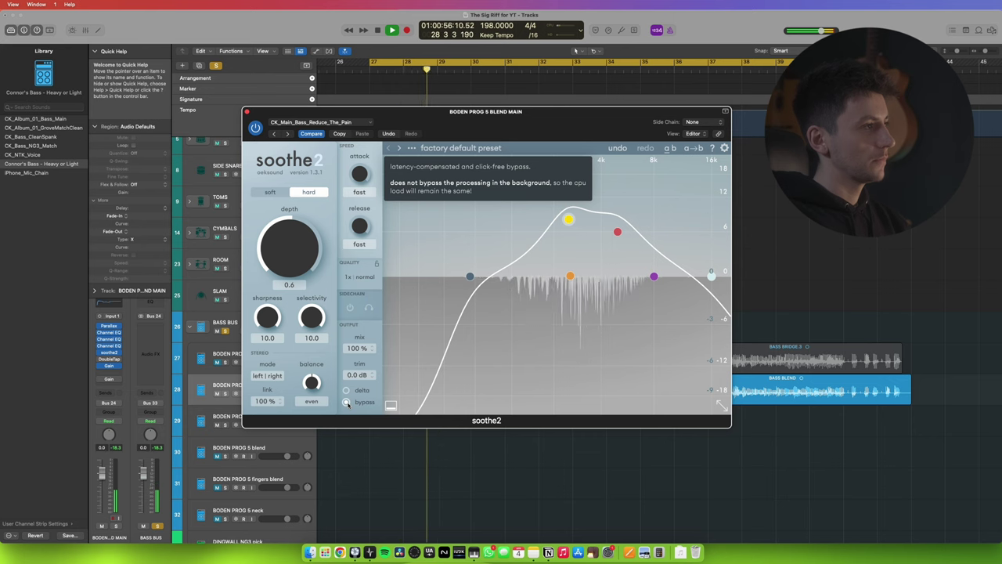
left_click(347, 402)
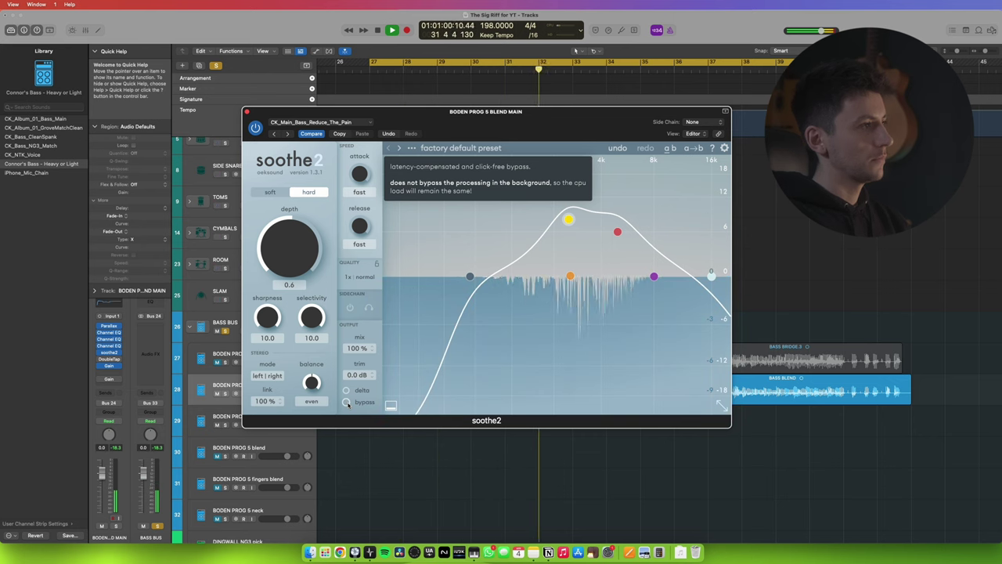
left_click(347, 403)
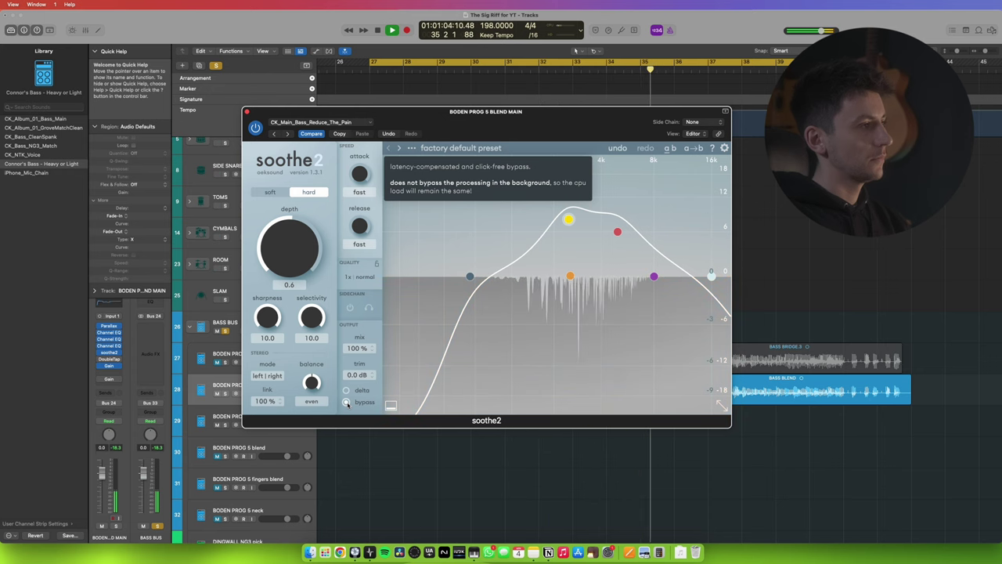
left_click(347, 391)
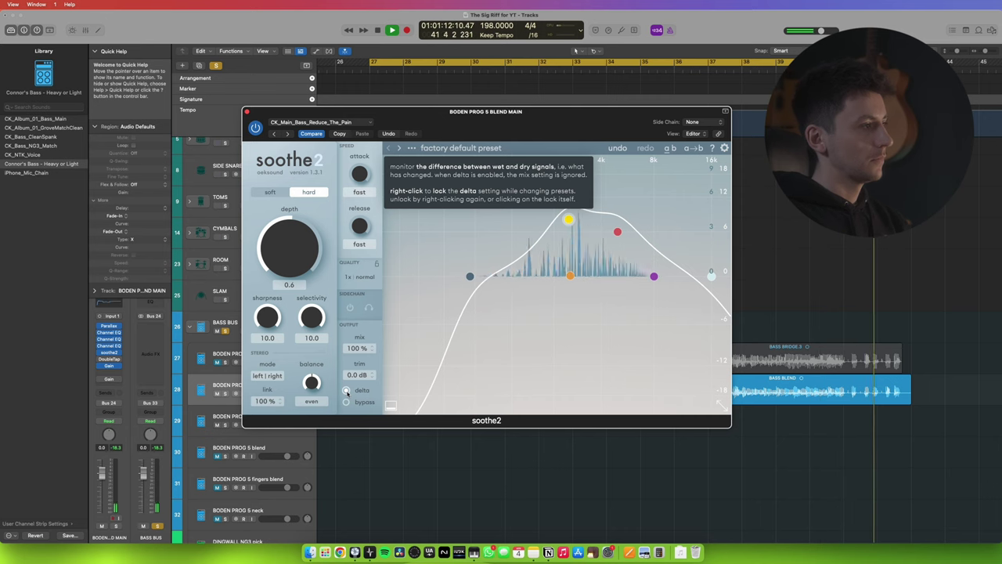
key("space")
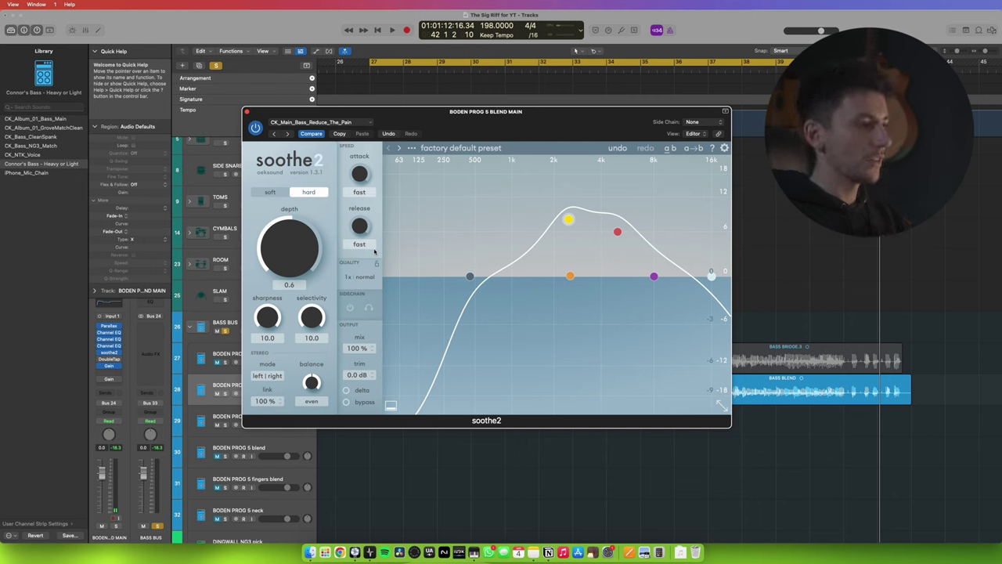
left_click(247, 112)
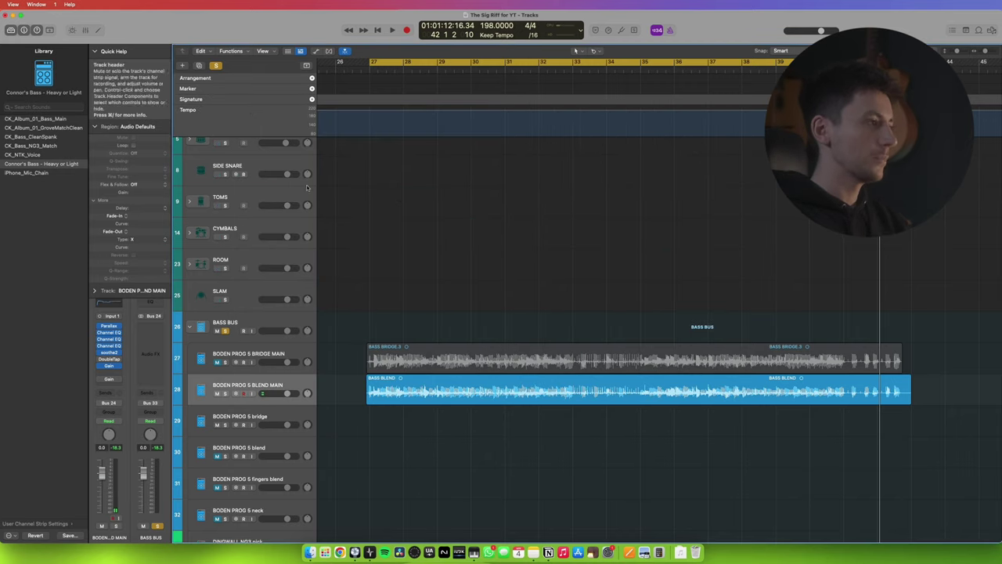
Raise DoubleTap's Sat/Grunt slider on the CK_Bass_01 preset, audition the bass, then close the plug-in.
left_click(110, 359)
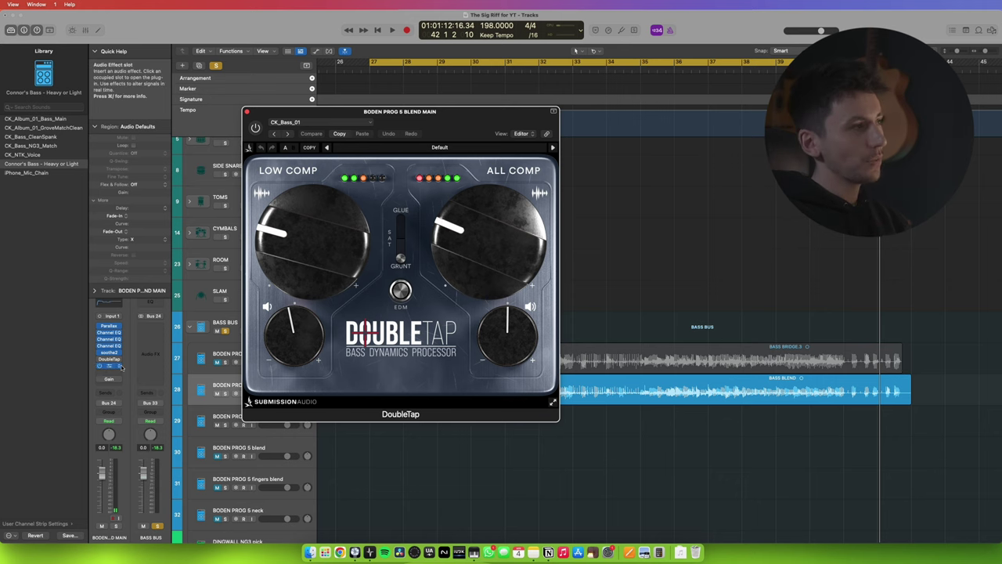
left_click_drag(397, 117, 488, 163)
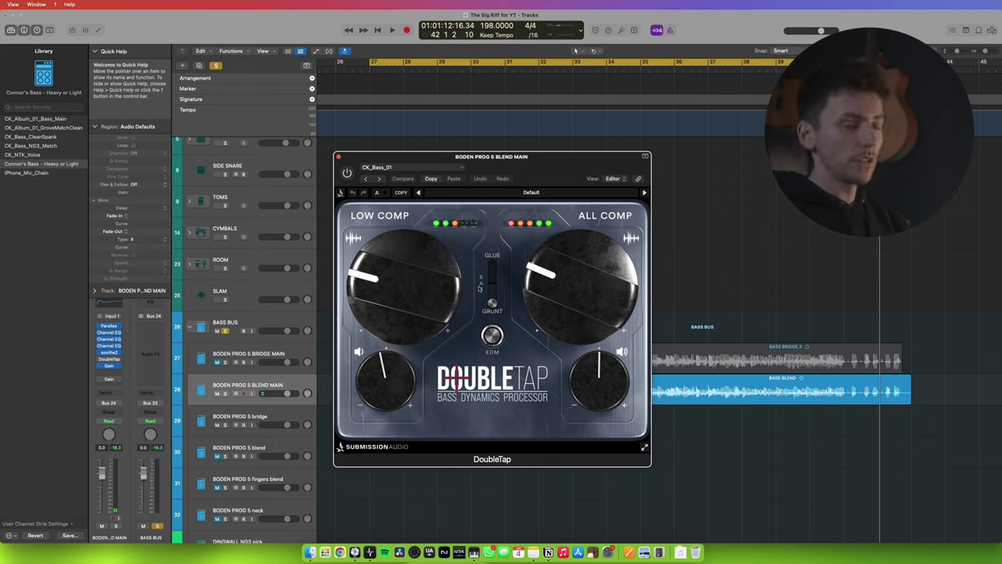
left_click_drag(491, 304, 493, 296)
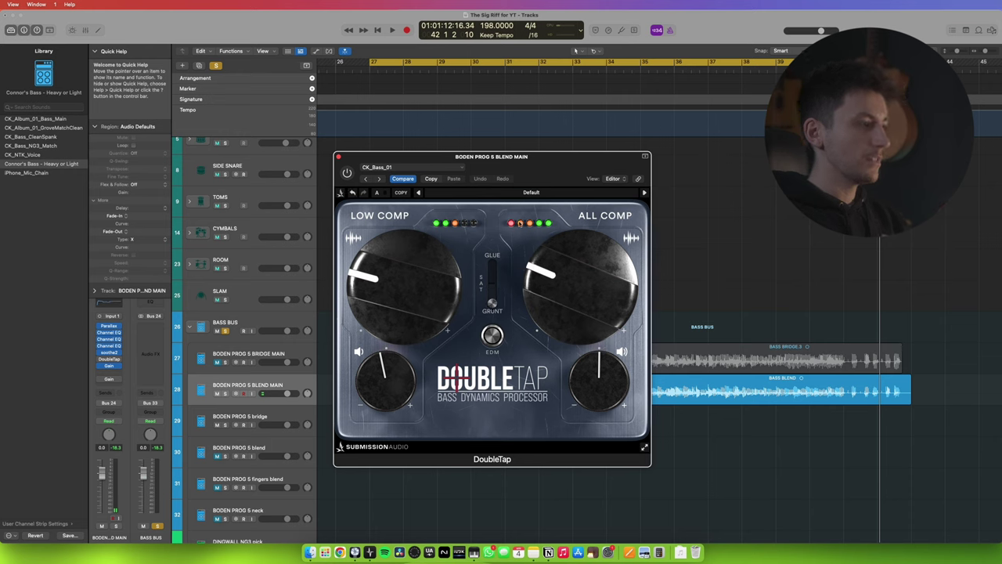
mouse_move(520, 224)
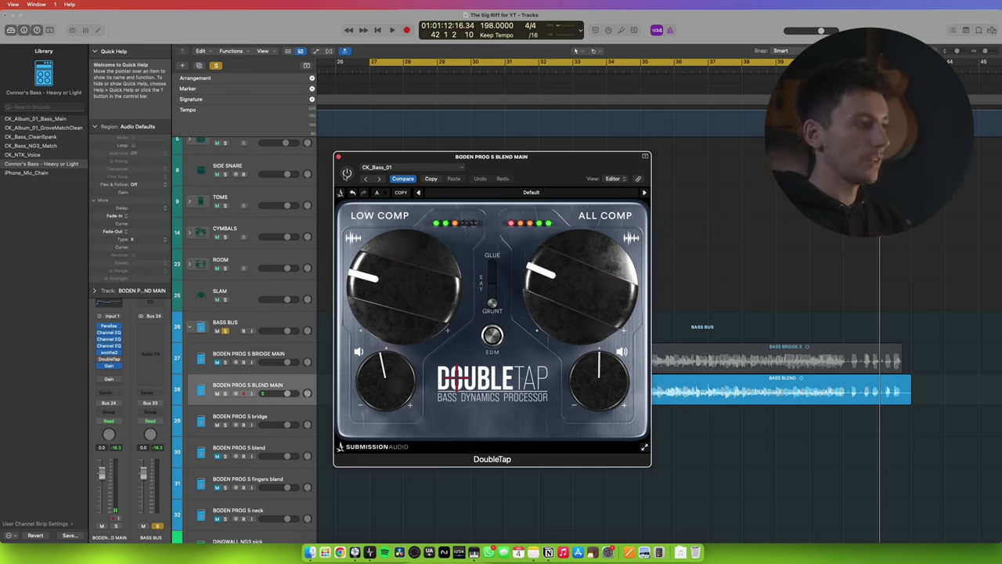
key("space")
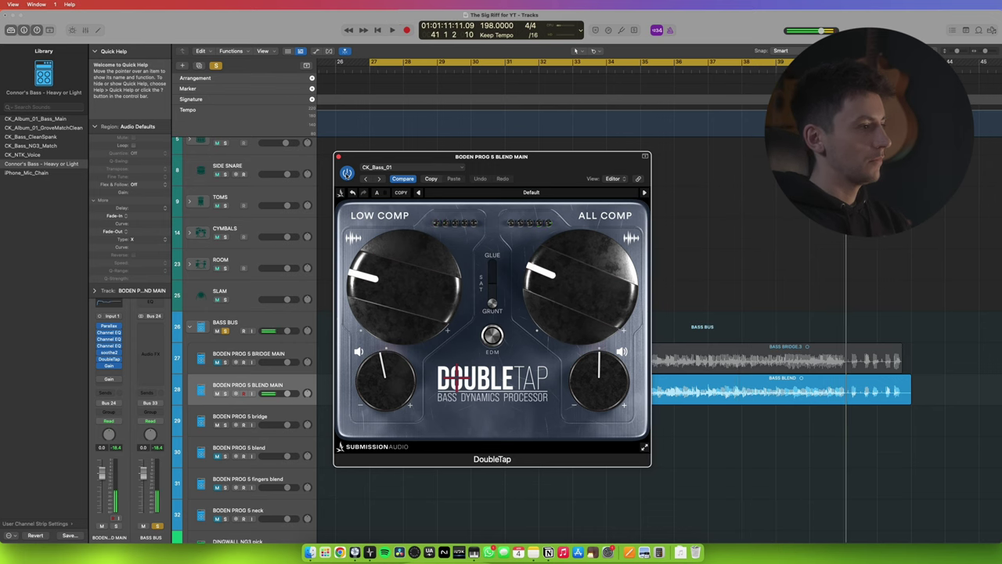
key("space")
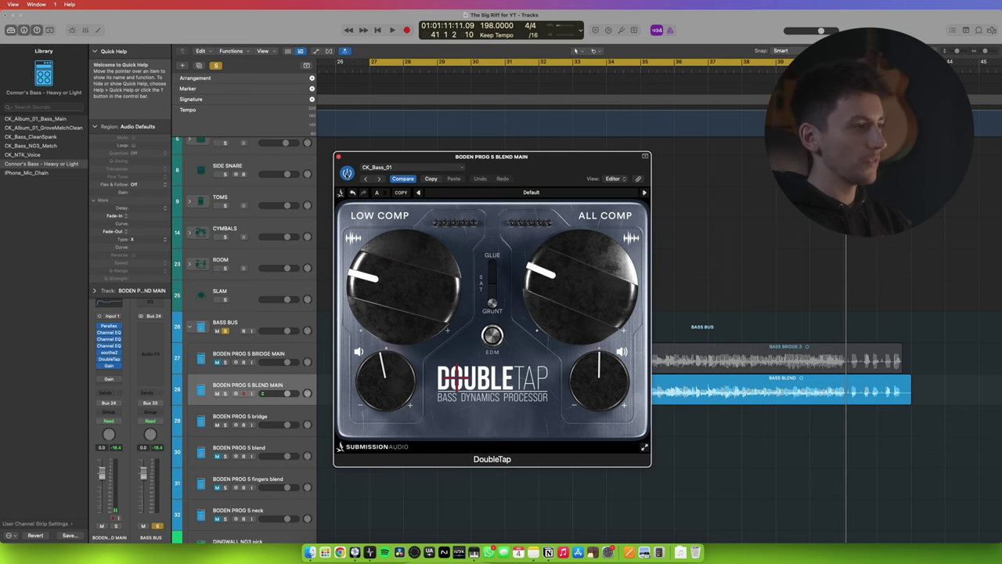
left_click(338, 156)
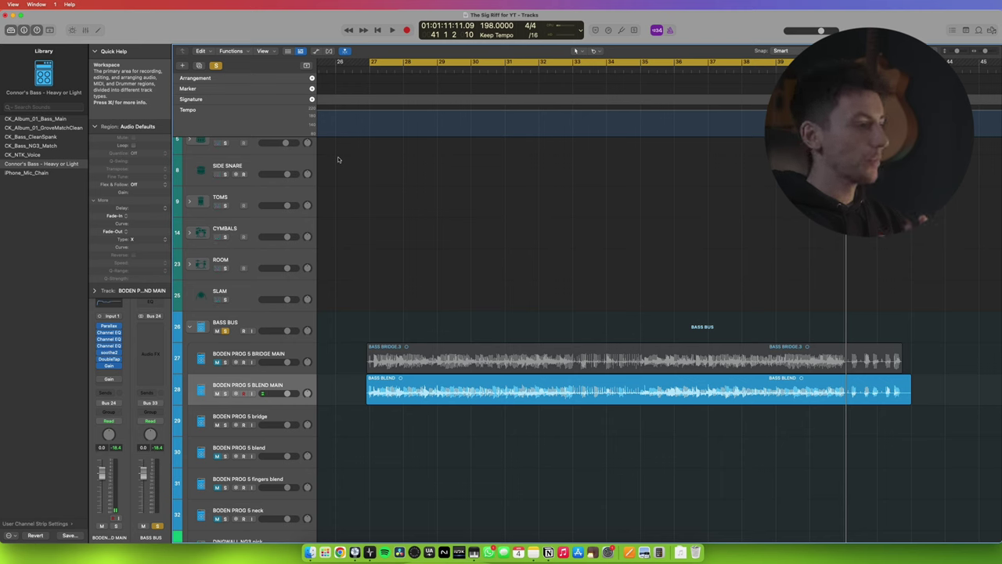
left_click(261, 318)
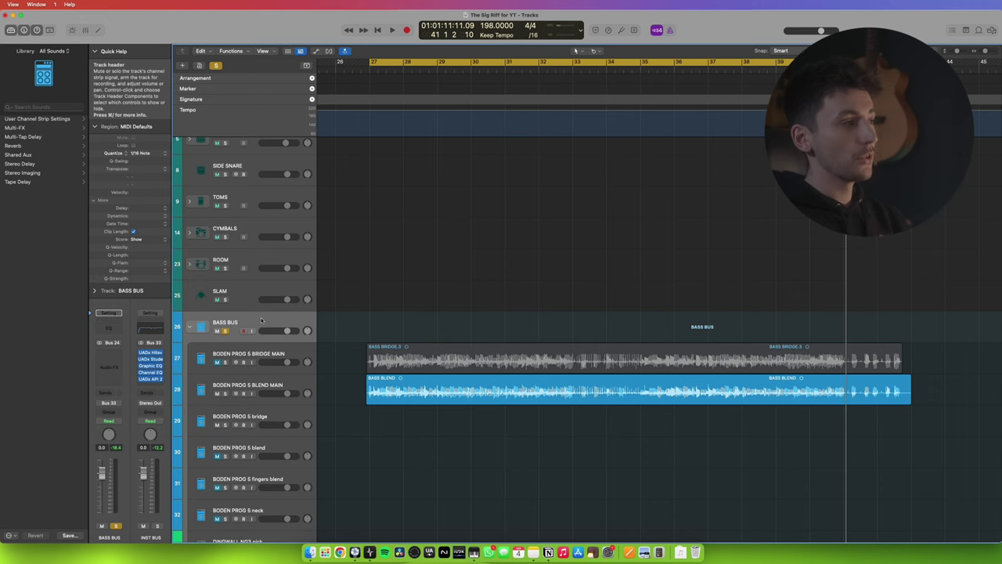
scroll(278, 323, "up", 5)
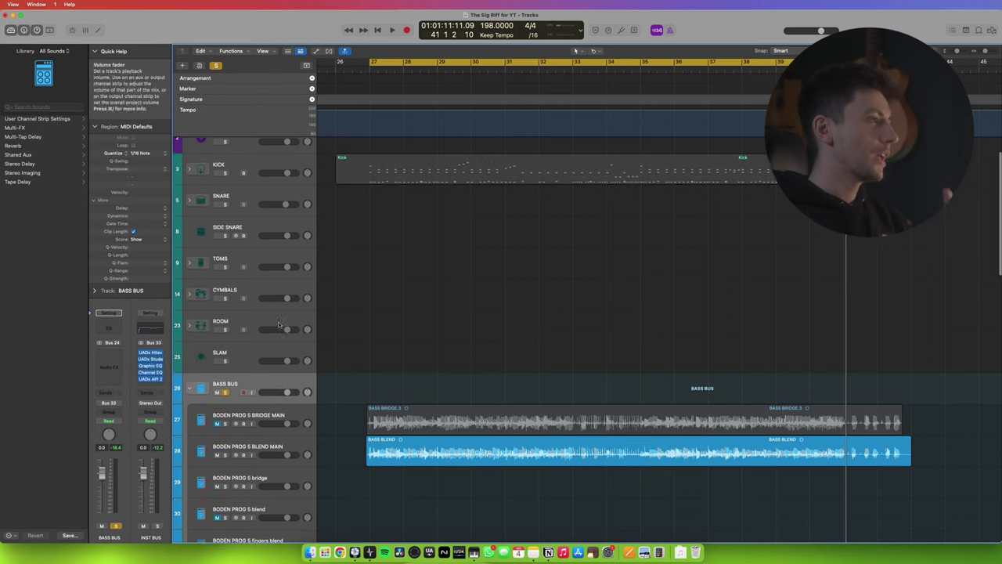
left_click(156, 334)
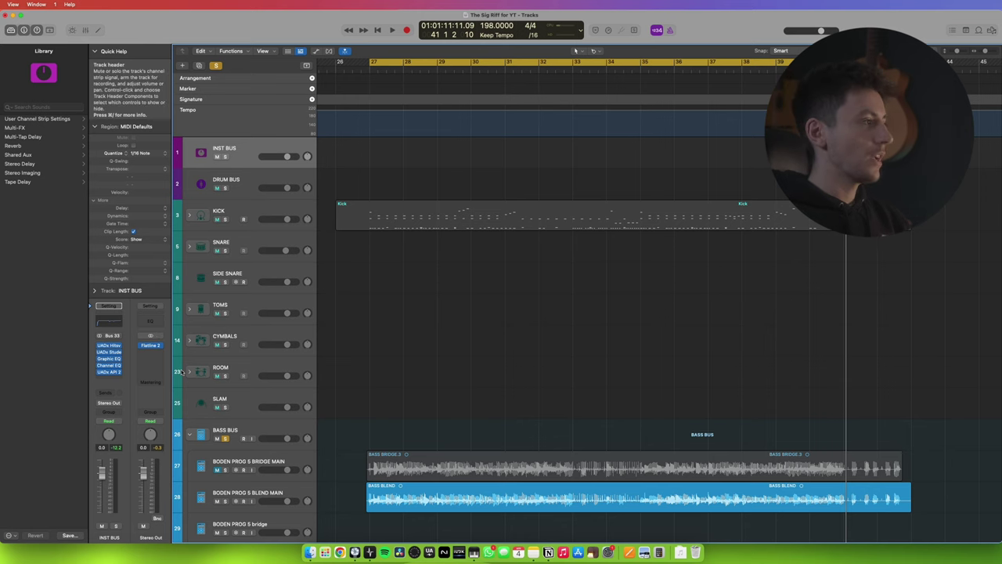
left_click(151, 346)
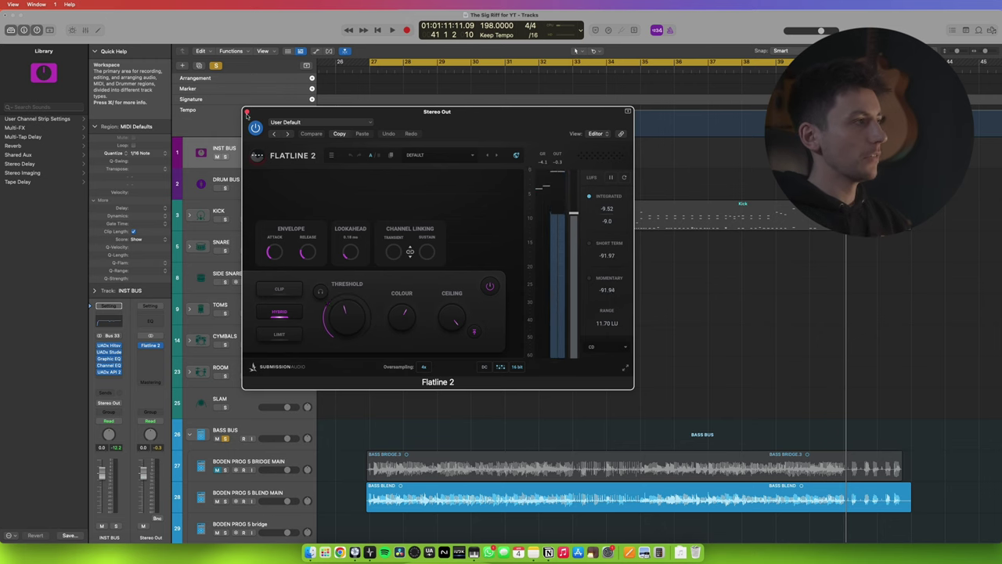
key("super+w")
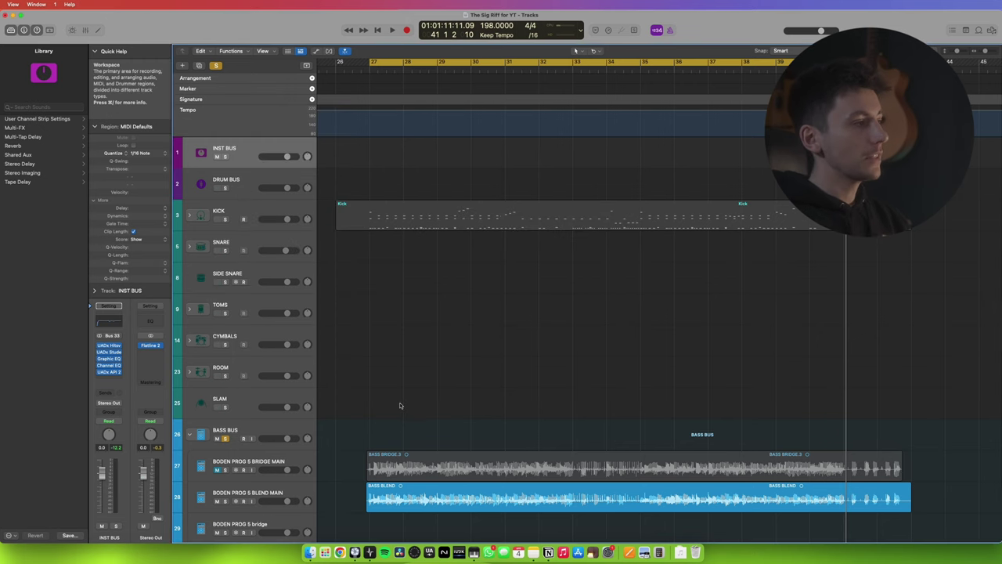
Bring the bass DI tracks into view and select the BODEN PROG 5 bridge track.
scroll(400, 405, "down", 3)
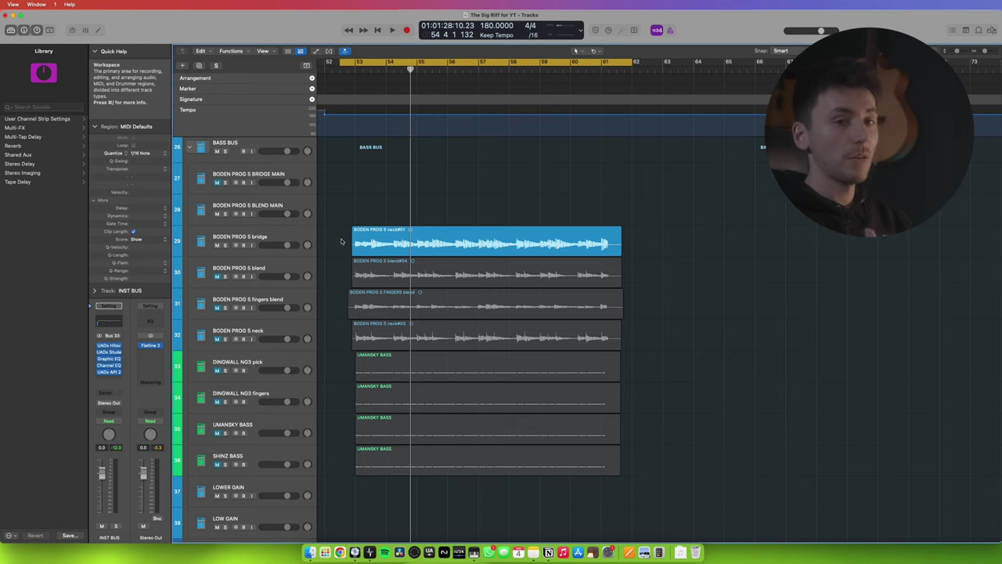
left_click(340, 241)
scroll(345, 259, "up", 1)
scroll(348, 270, "left", 2)
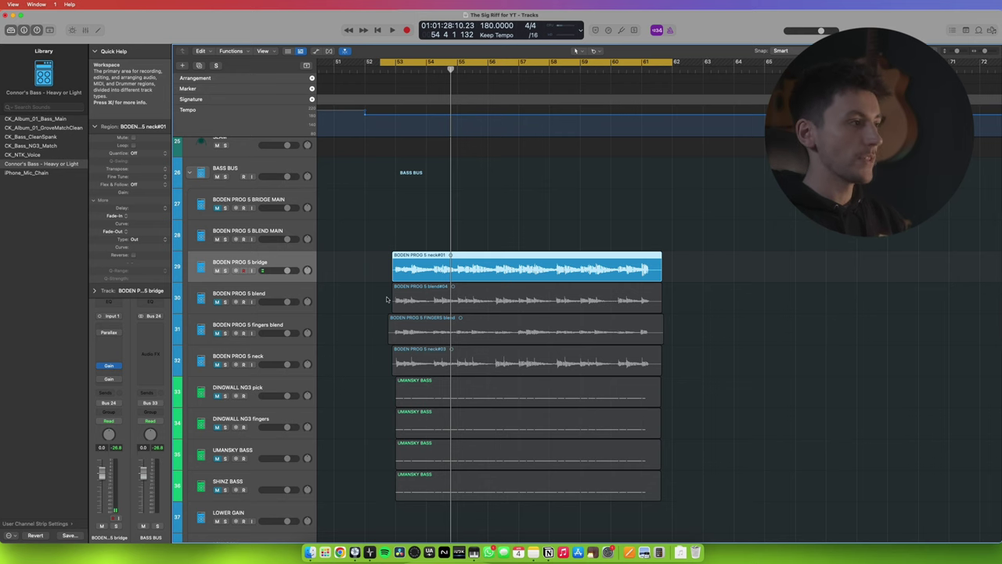
scroll(385, 299, "up", 10)
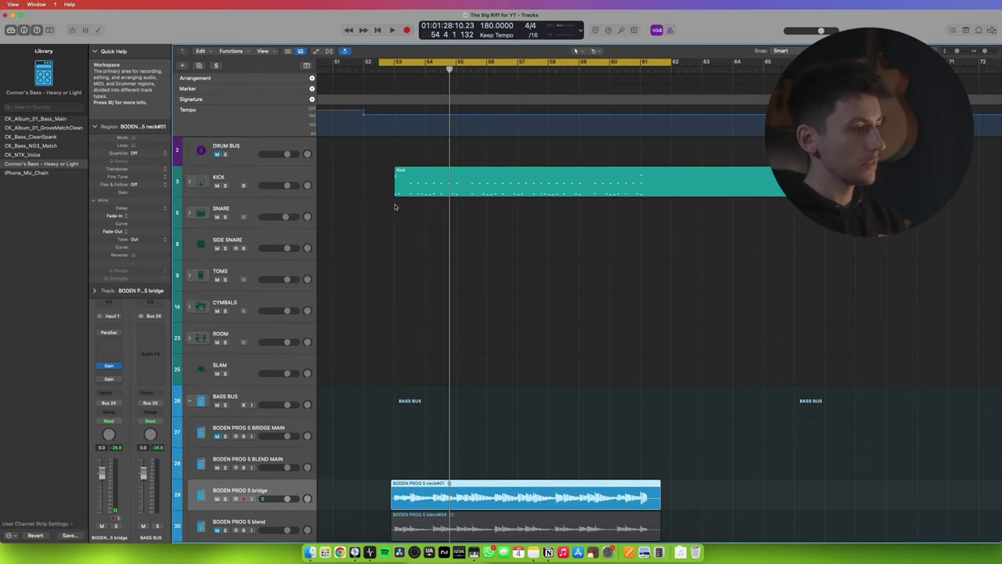
scroll(395, 207, "down", 6)
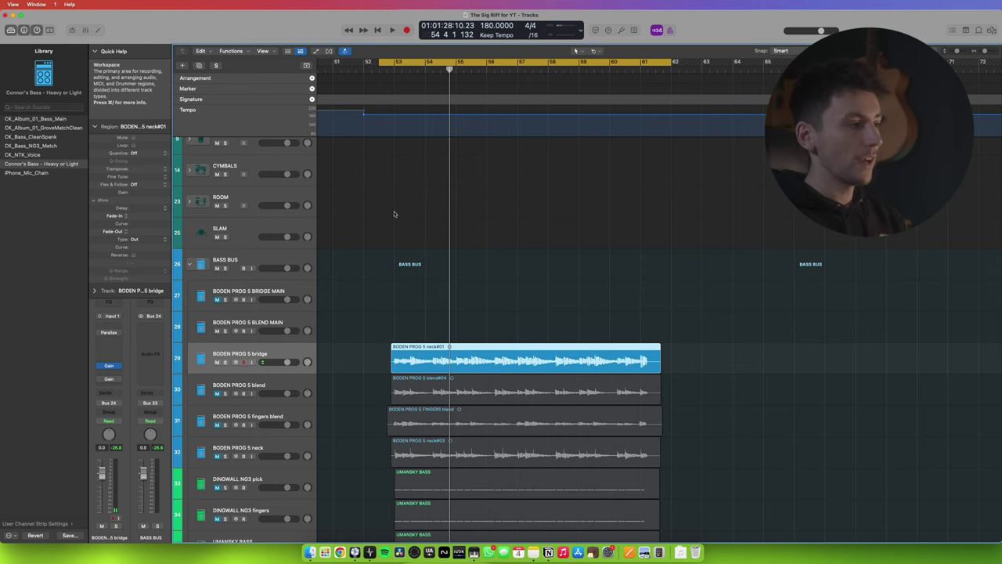
Solo the BODEN PROG 5 bridge DI track for listening from bar 54.
scroll(395, 227, "down", 3)
key("s")
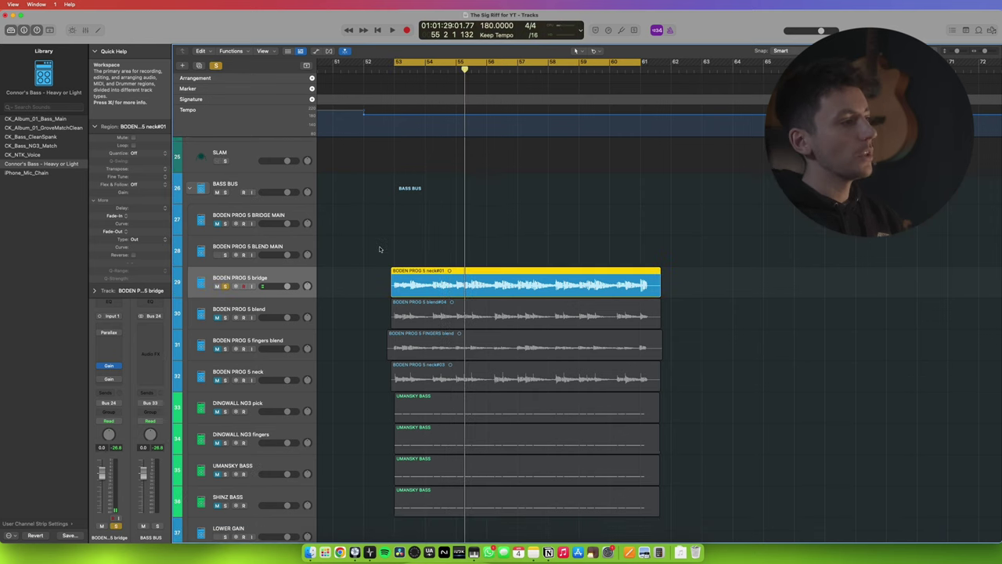
scroll(324, 383, "down", 1)
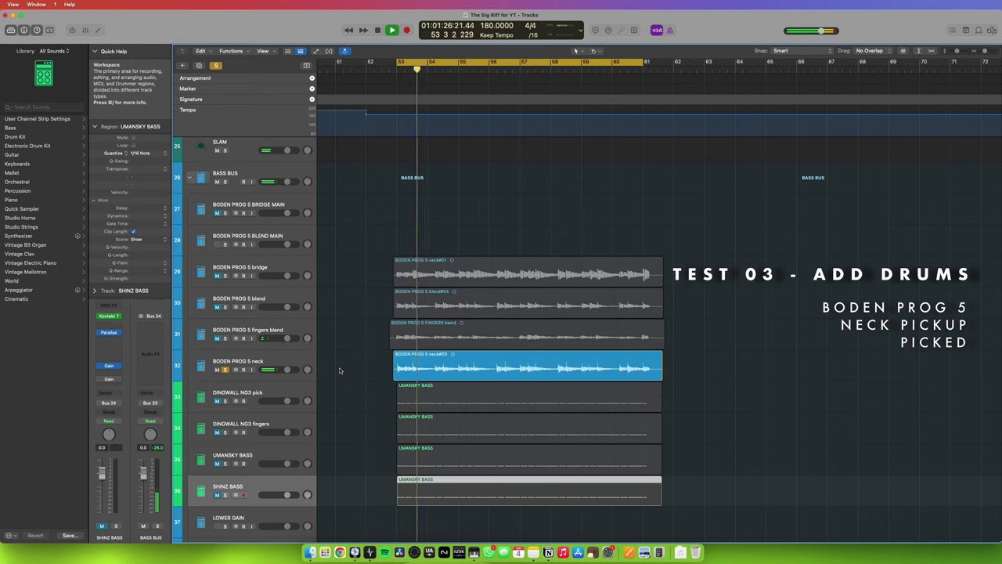
Move the solo through the Dingwall NG3 pick, NG3 fingers, Umansky and Shinz bass takes.
left_click(350, 393)
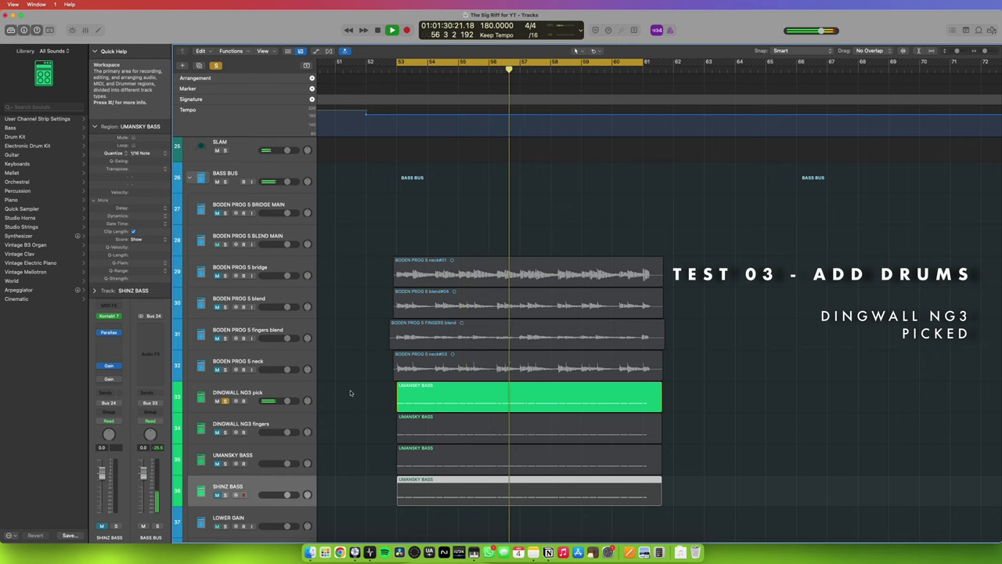
left_click(329, 423)
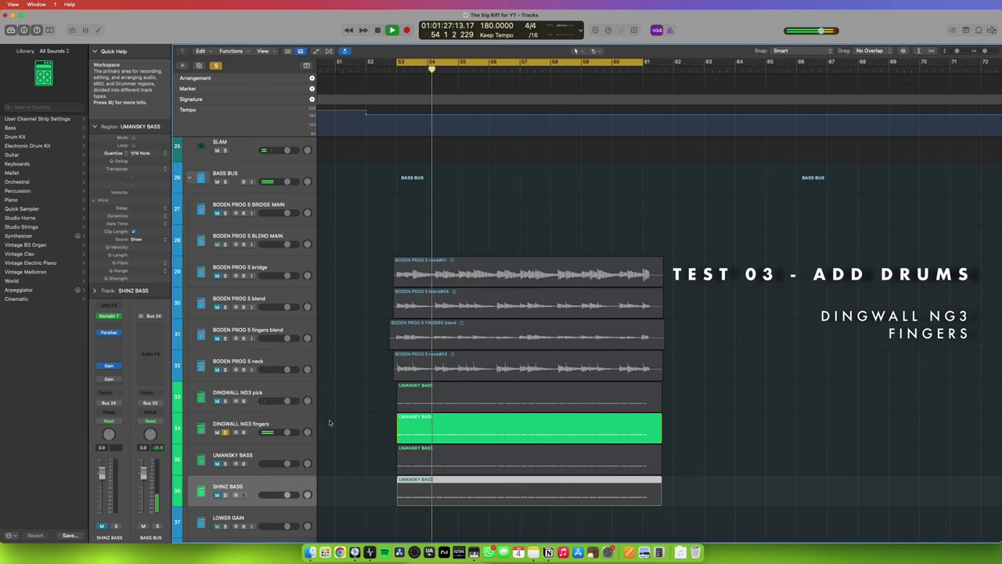
left_click(320, 448)
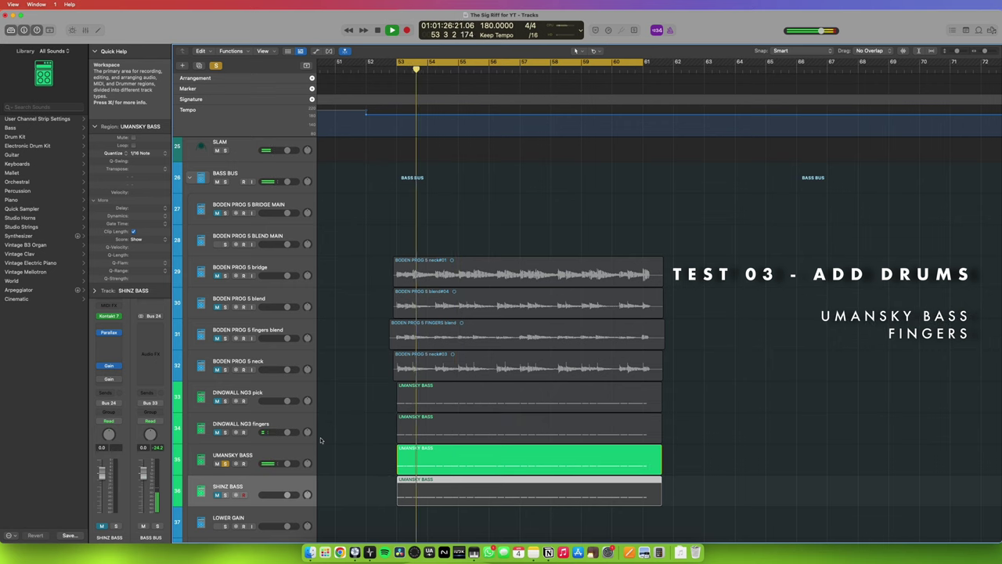
key("Down")
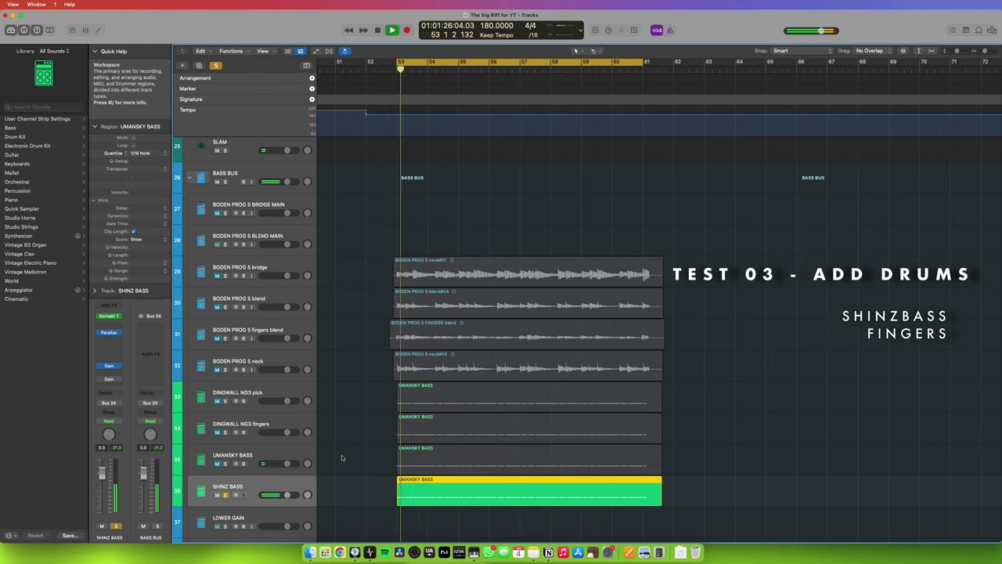